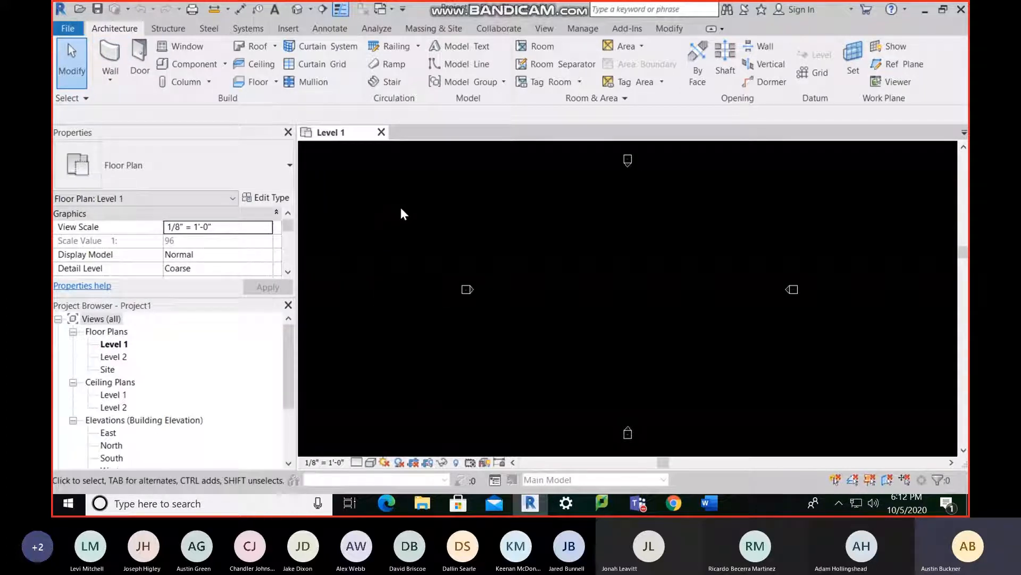
Draw a short horizontal 6" pipe at a 9' 0" offset near the middle of the Level 1 plan.
left_click(248, 29)
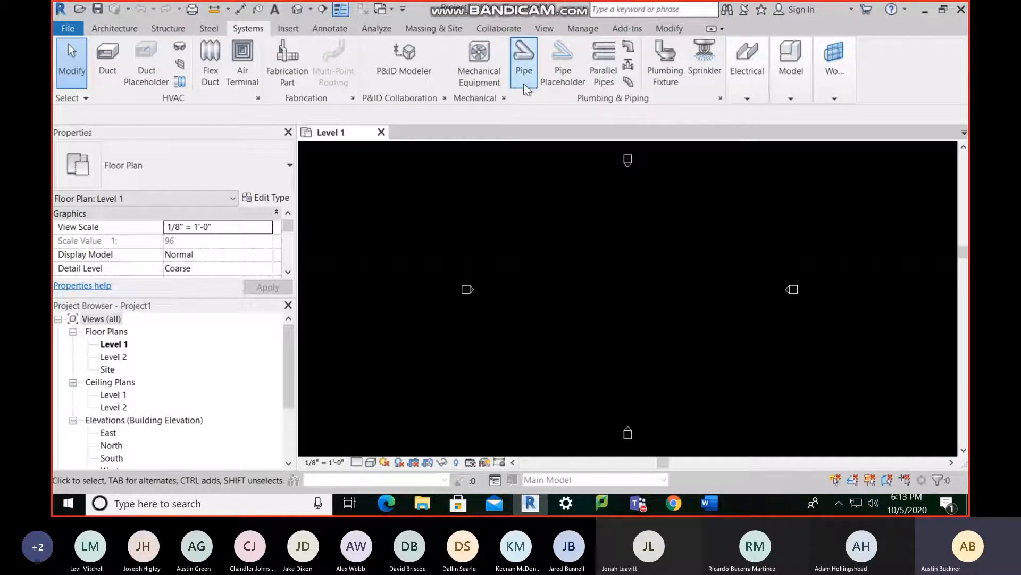
left_click(527, 63)
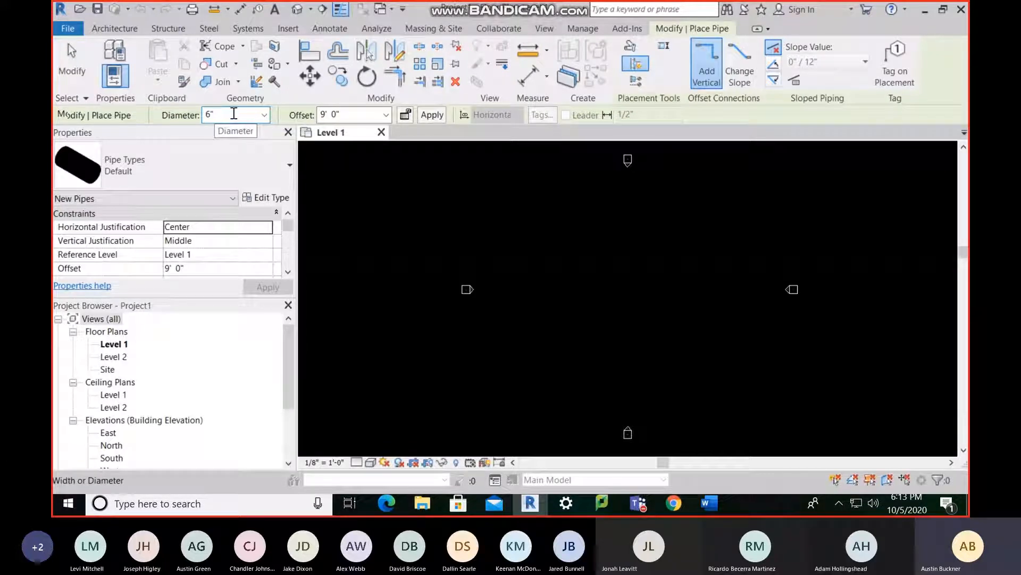
left_click(264, 115)
scroll(217, 339, "down", 1)
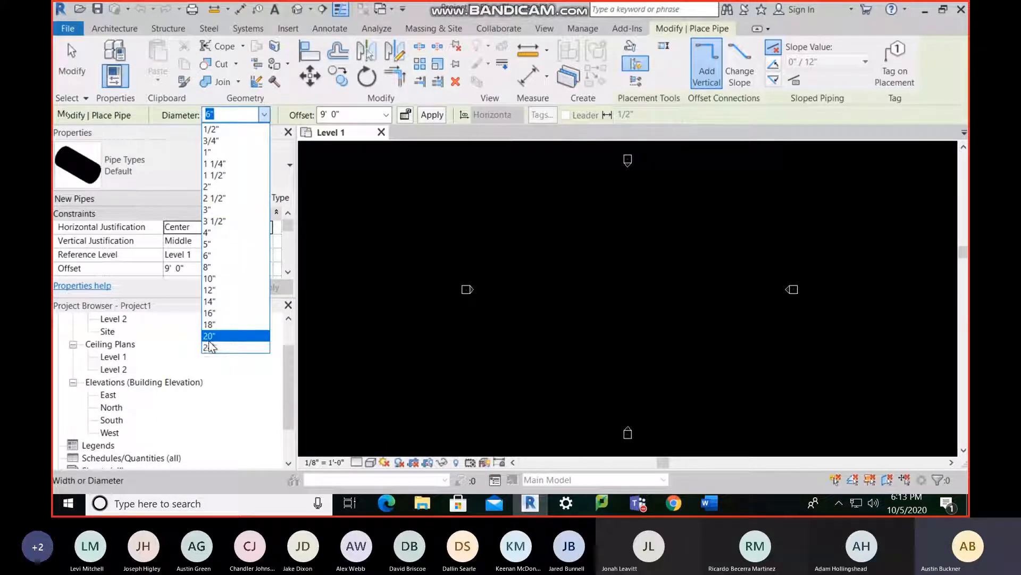
left_click(321, 152)
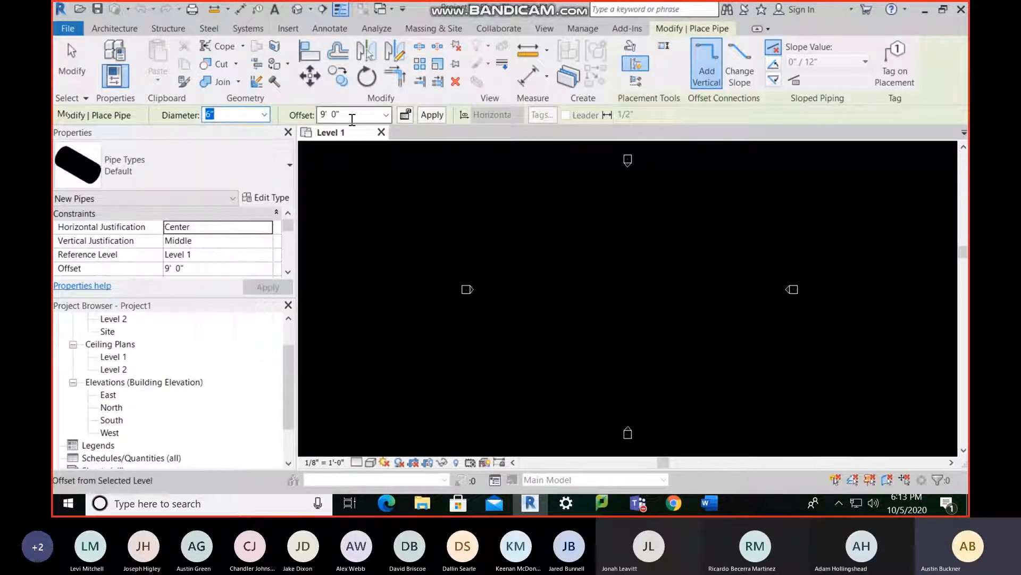
left_click(578, 248)
left_click(643, 248)
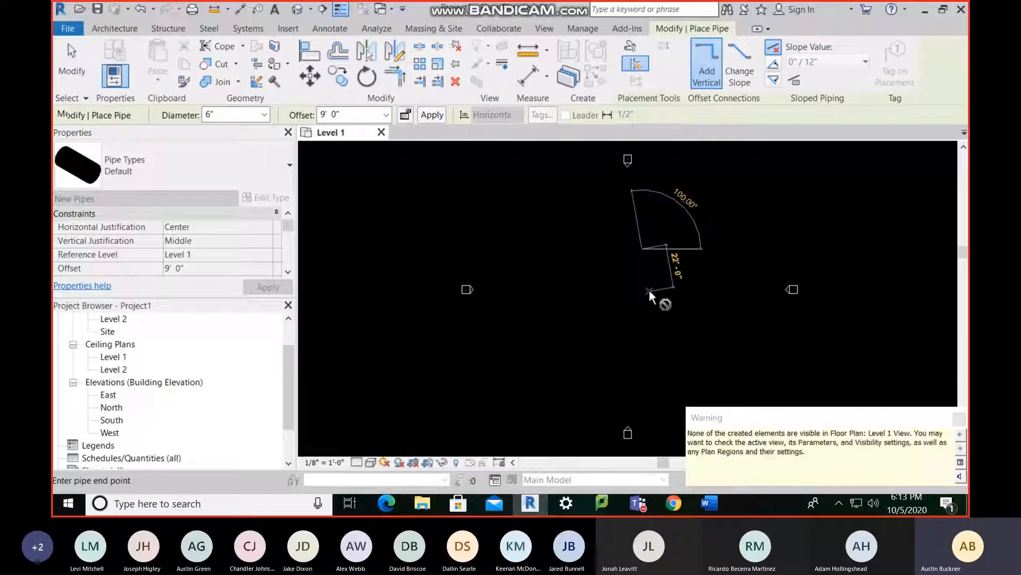
key("Escape")
key("Escape")
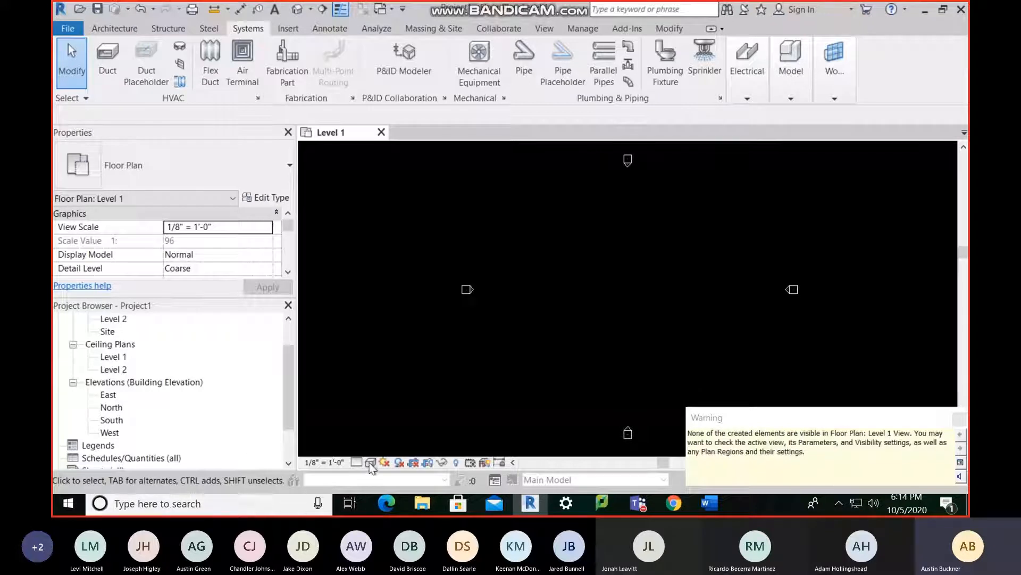
left_click(959, 418)
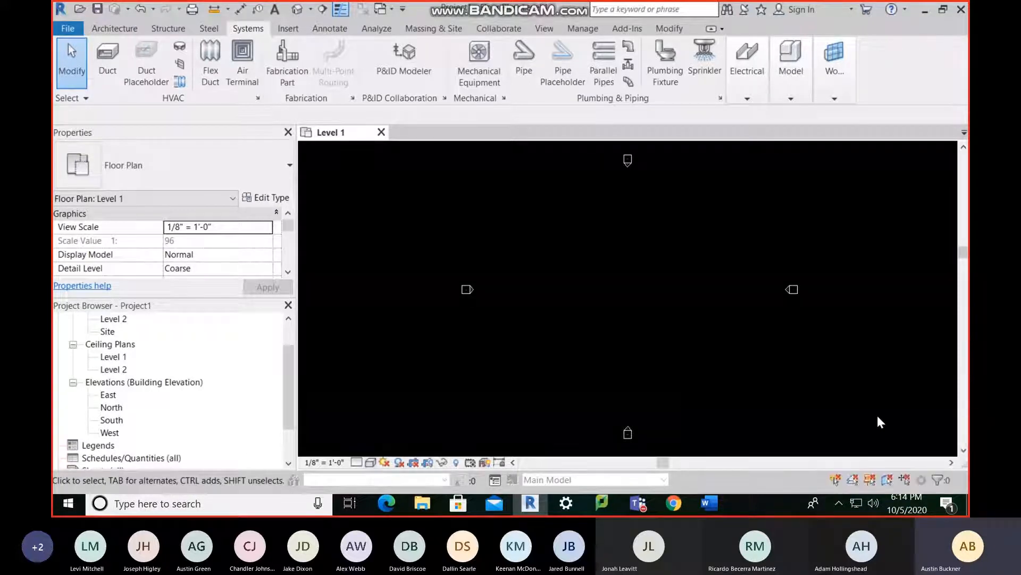
Set the Level 1 view to Fine detail level and Wireframe visual style.
left_click(357, 462)
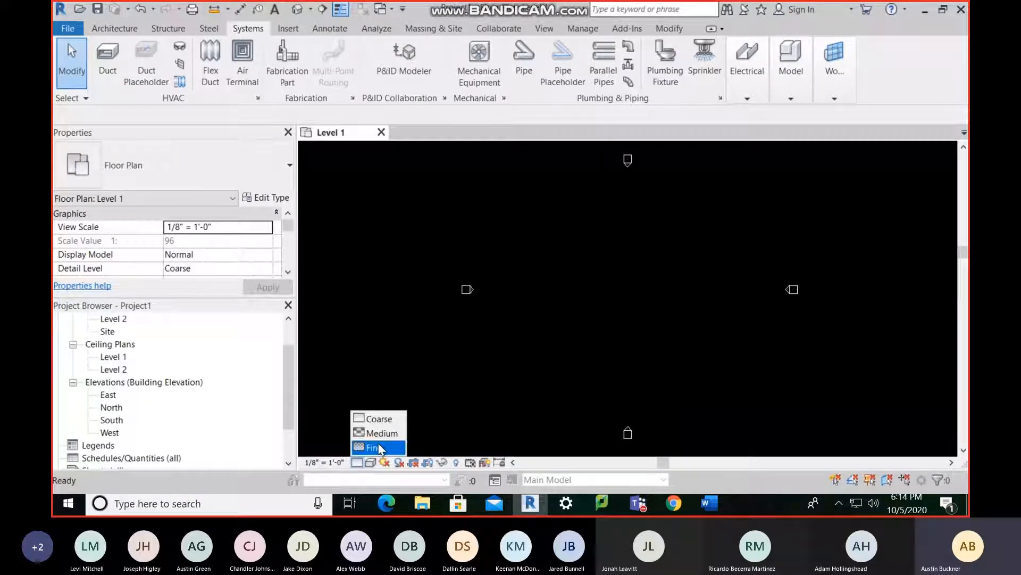
left_click(378, 447)
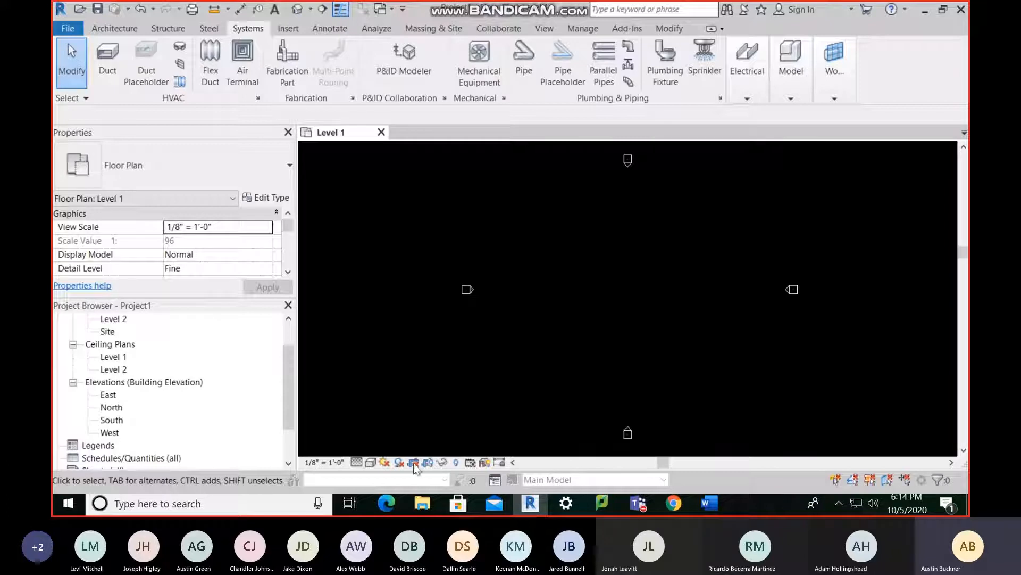
left_click(371, 462)
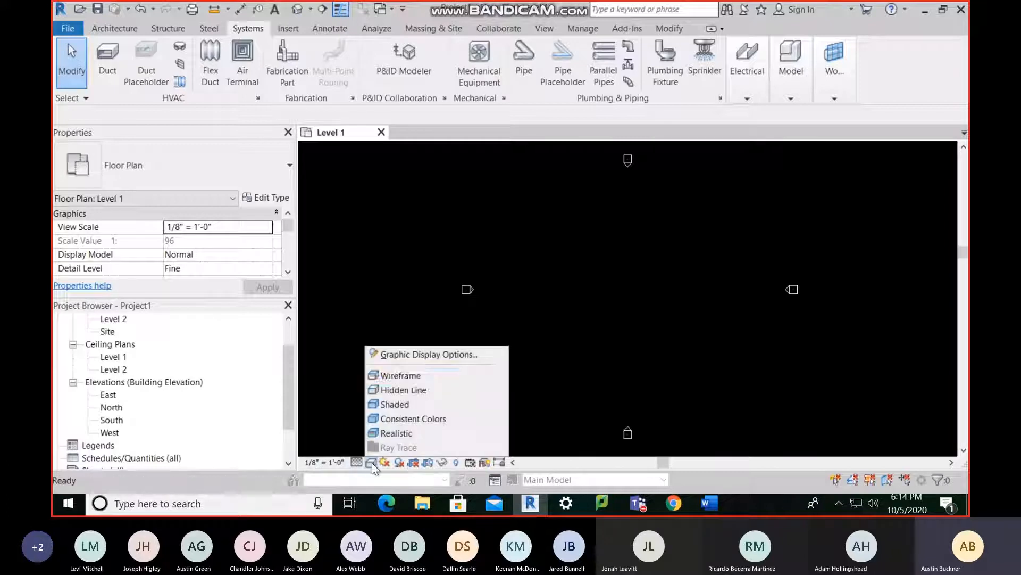
left_click(417, 376)
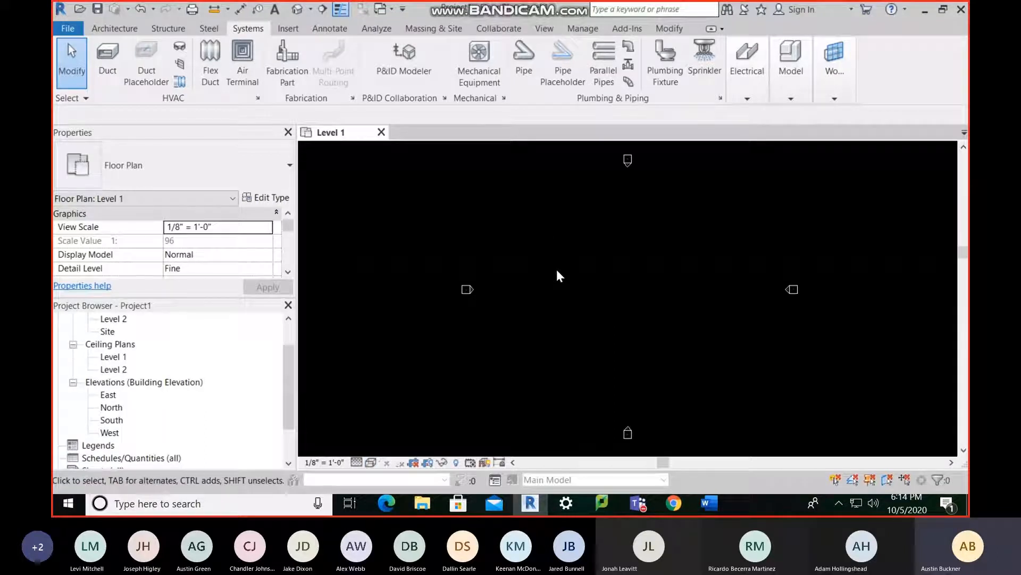
Check the visibility settings of the pipe categories in the Level 1 Visibility/Graphic Overrides.
key("v")
key("v")
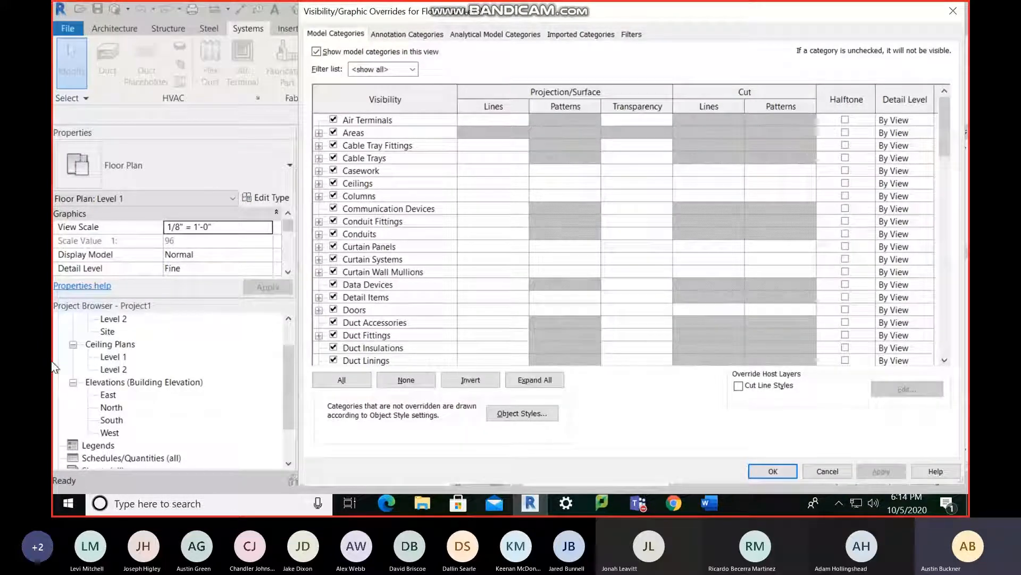
key("p")
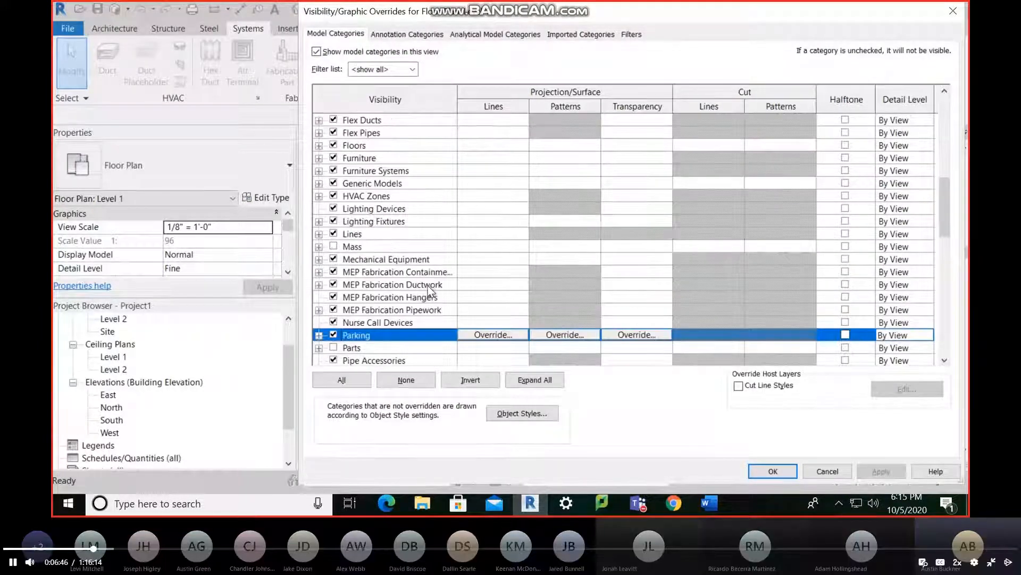
scroll(426, 285, "down", 4)
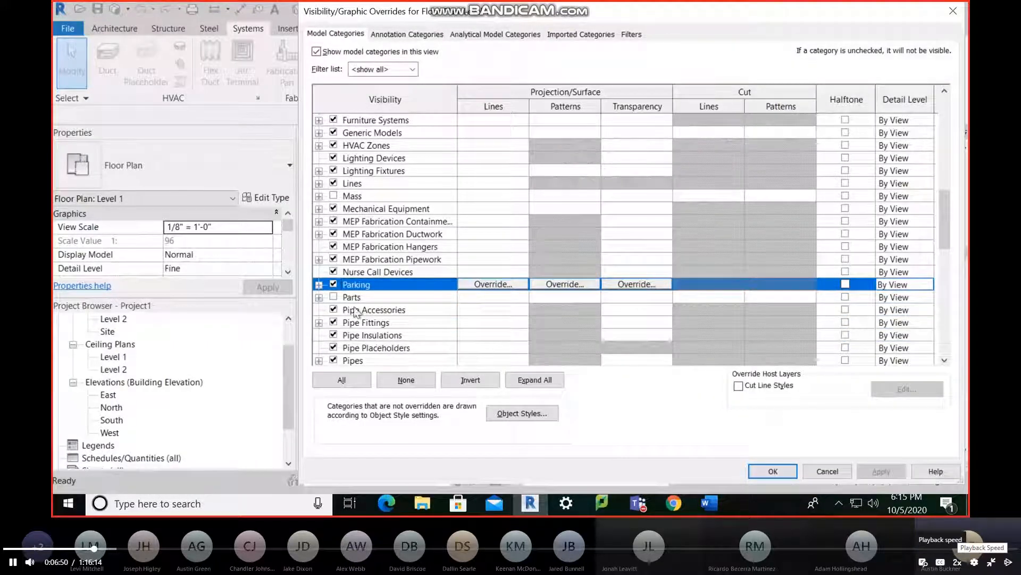
scroll(354, 311, "down", 2)
left_click(960, 466)
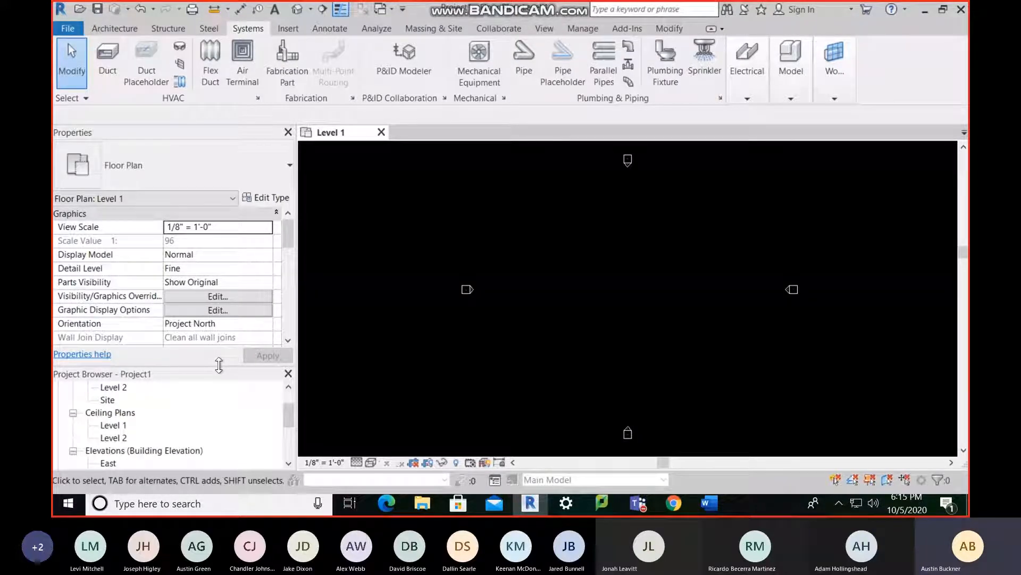
Examine the View Range offsets and the other view properties of the Level 1 floor plan.
scroll(267, 311, "down", 3)
scroll(267, 310, "down", 3)
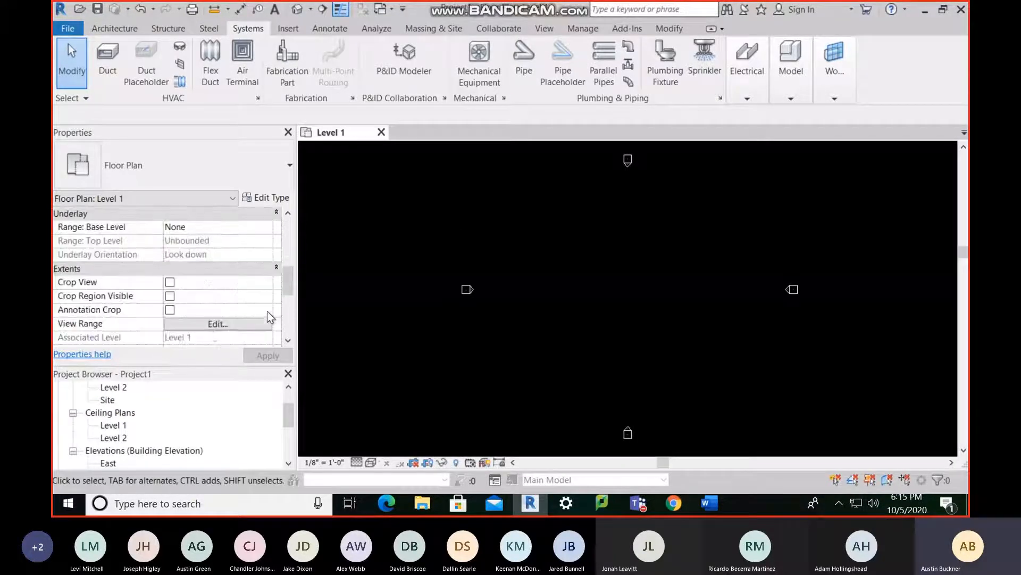
left_click(218, 323)
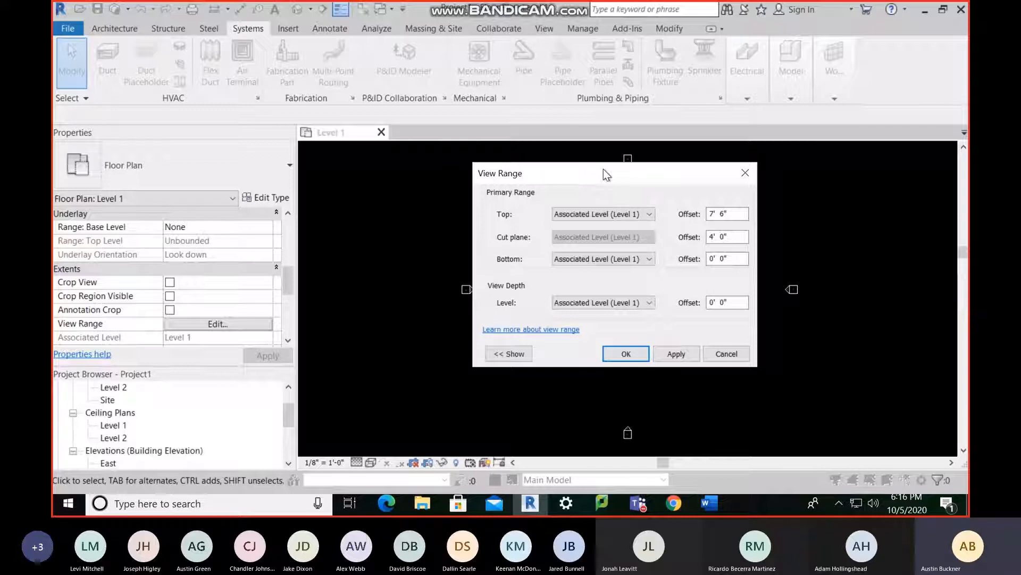
left_click(746, 173)
scroll(290, 229, "down", 1)
scroll(290, 228, "up", 1)
scroll(194, 234, "up", 4)
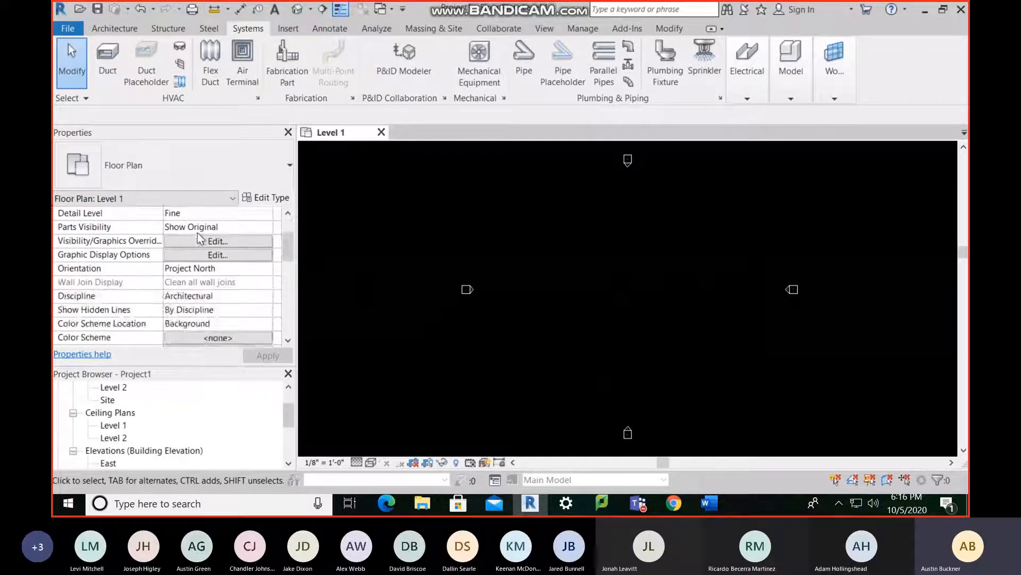
scroll(195, 238, "up", 2)
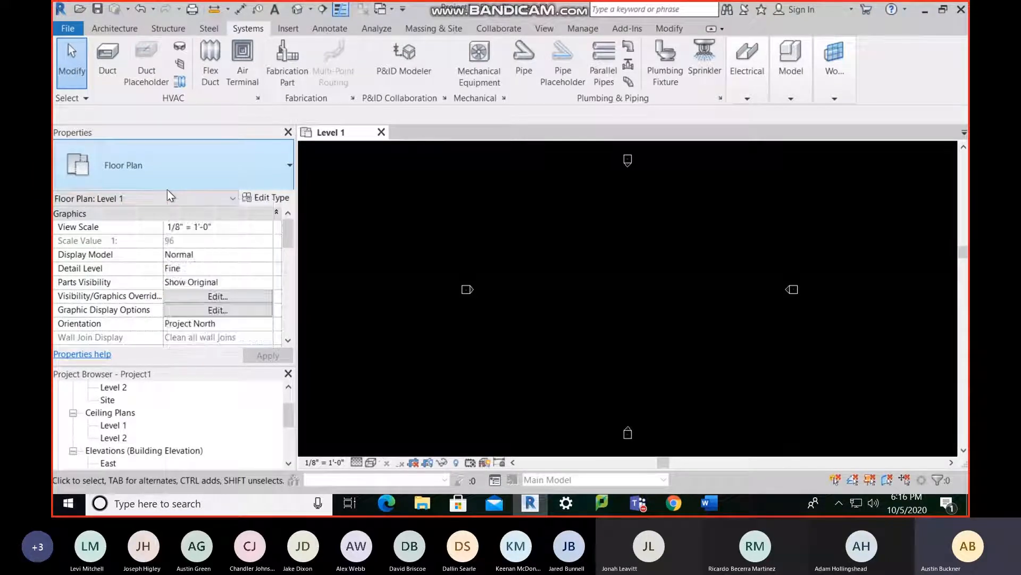
Set the Top offset of the Level 1 view range to 10' 0" and recheck the setting.
scroll(219, 253, "down", 8)
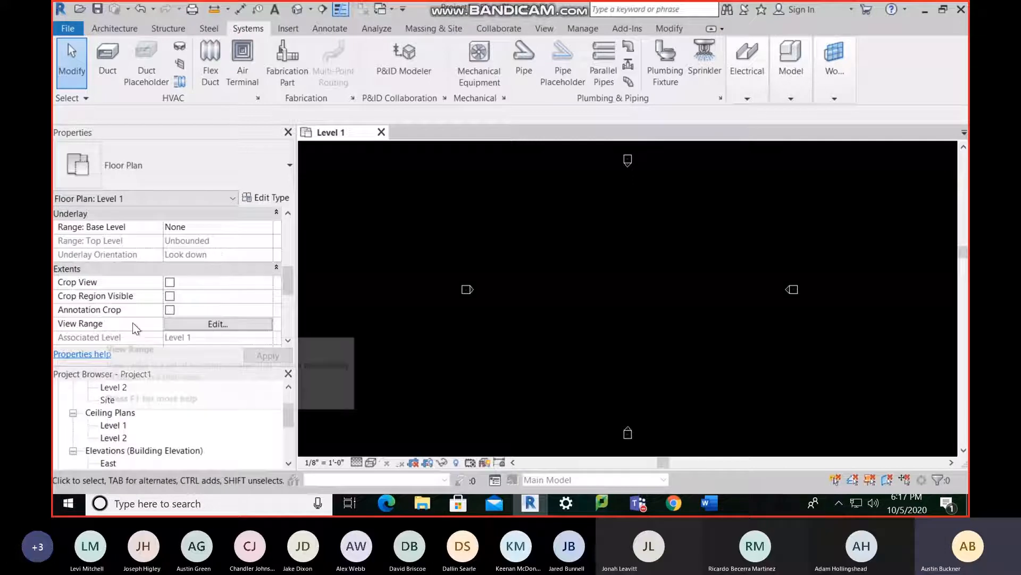
left_click(219, 324)
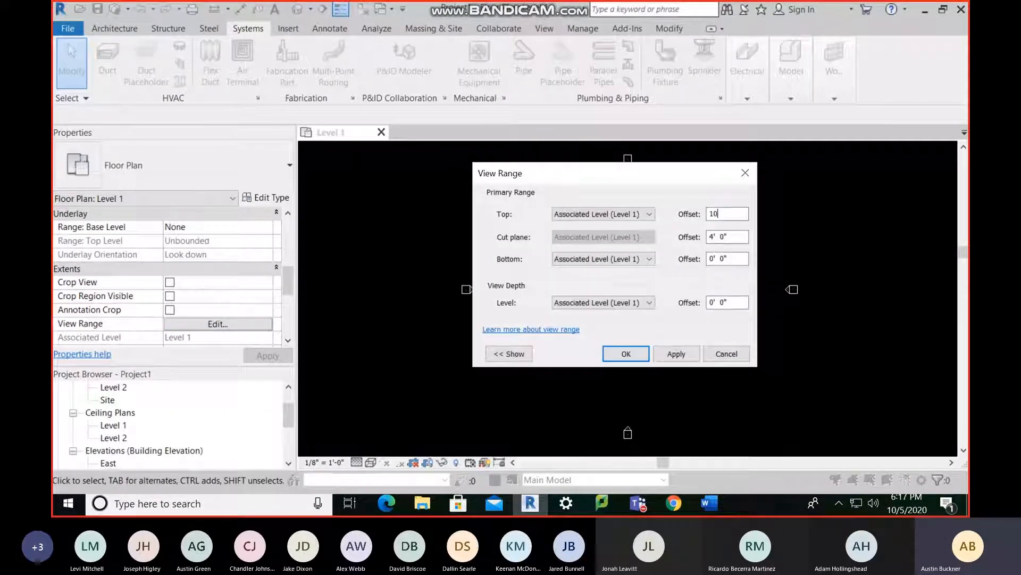
left_click(633, 354)
scroll(619, 269, "down", 2)
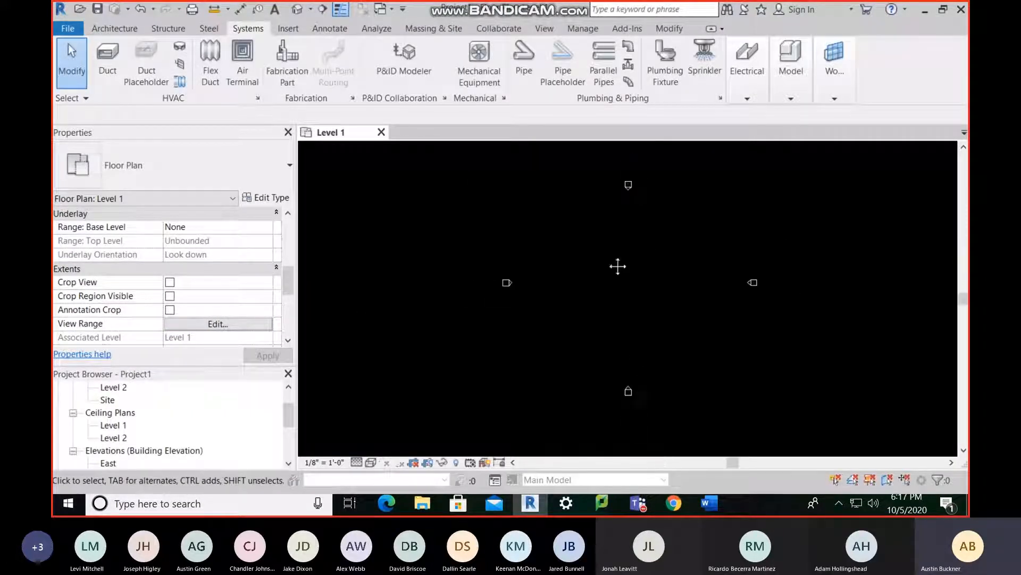
left_click(219, 323)
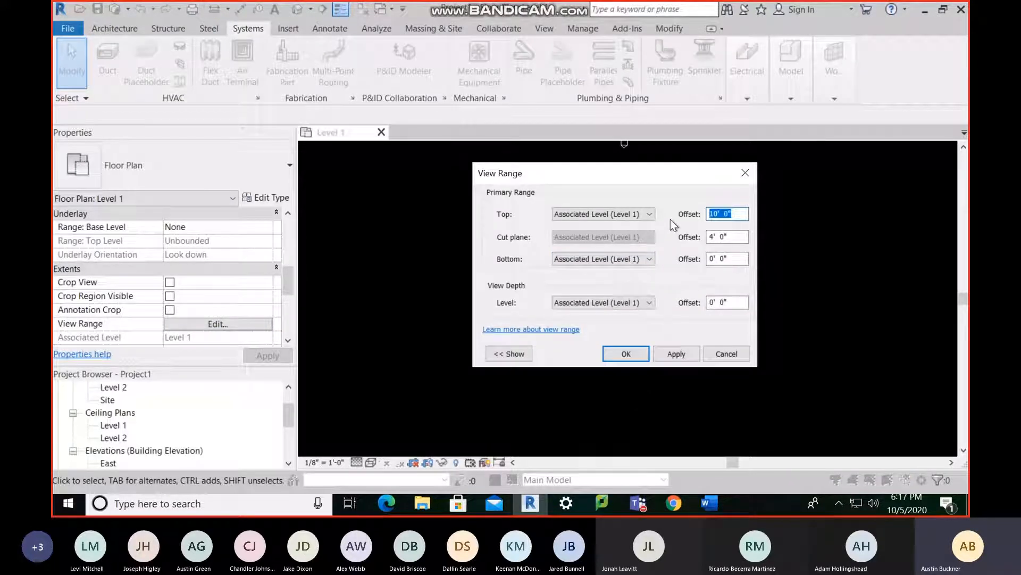
key("Escape")
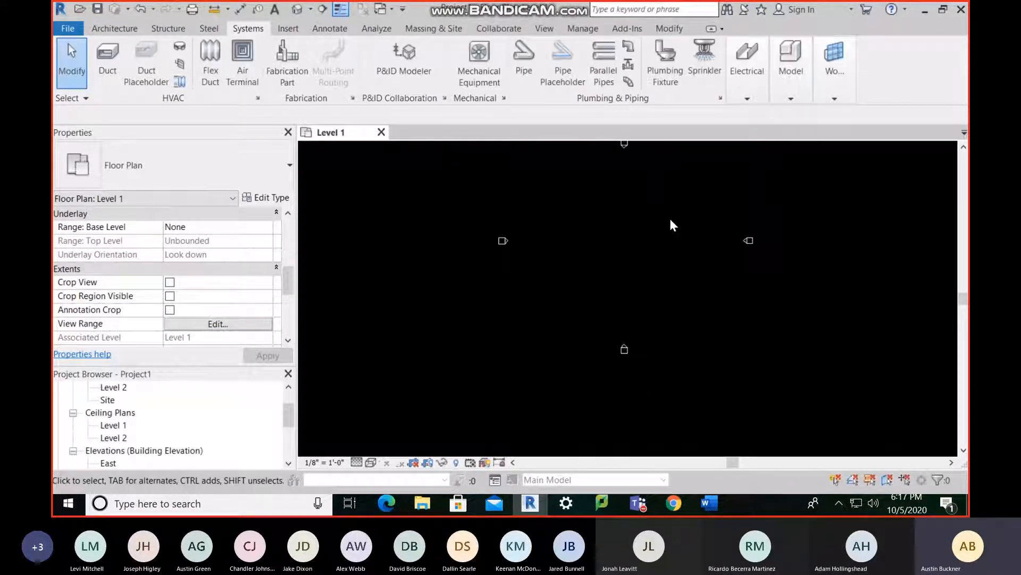
Open the default 3D view to examine the pipe.
left_click(307, 16)
left_click(651, 270)
left_click(357, 462)
left_click(474, 410)
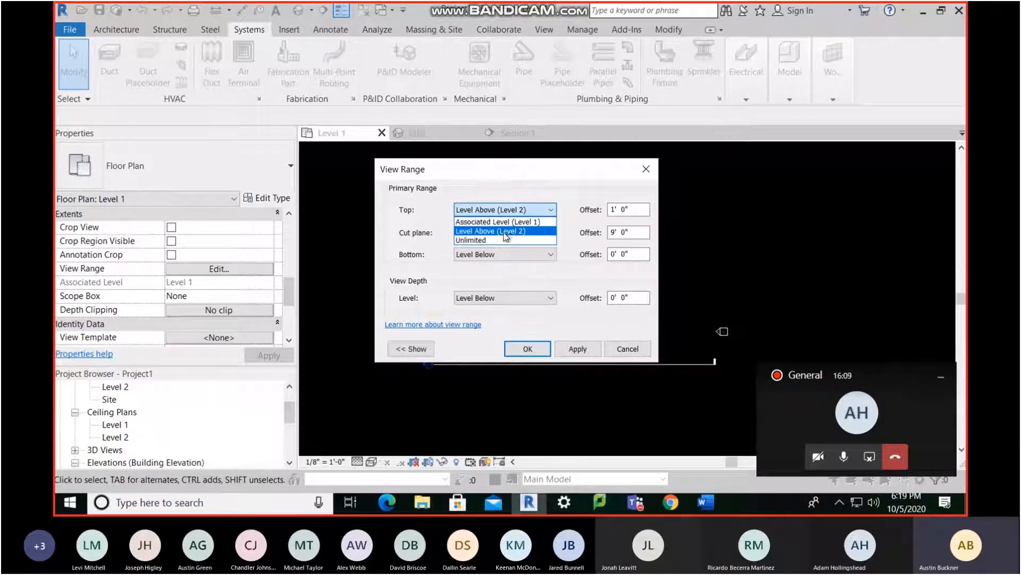
Review the view range's top and bottom level options and set the view depth level to Unlimited.
left_click(516, 209)
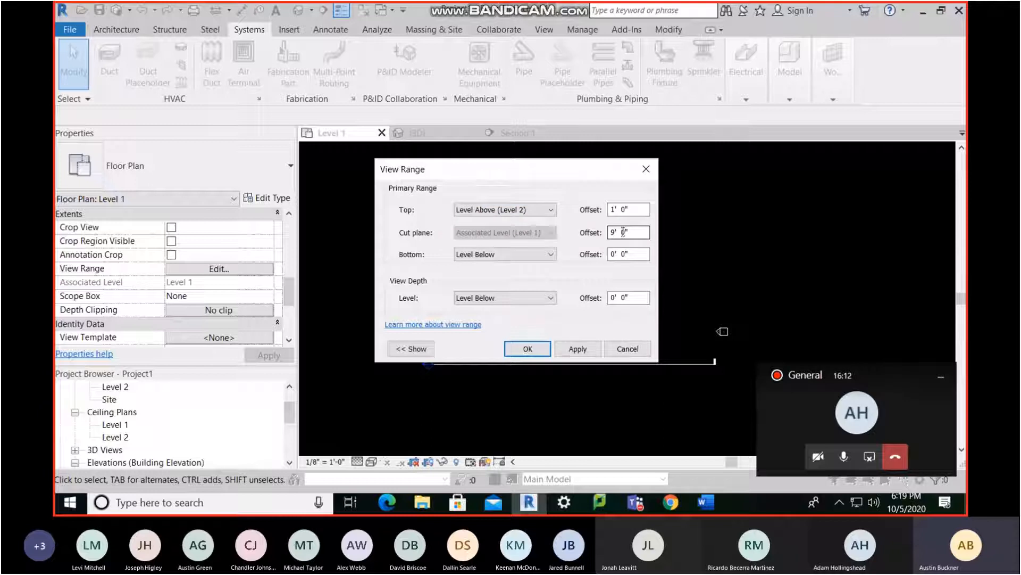
left_click(500, 260)
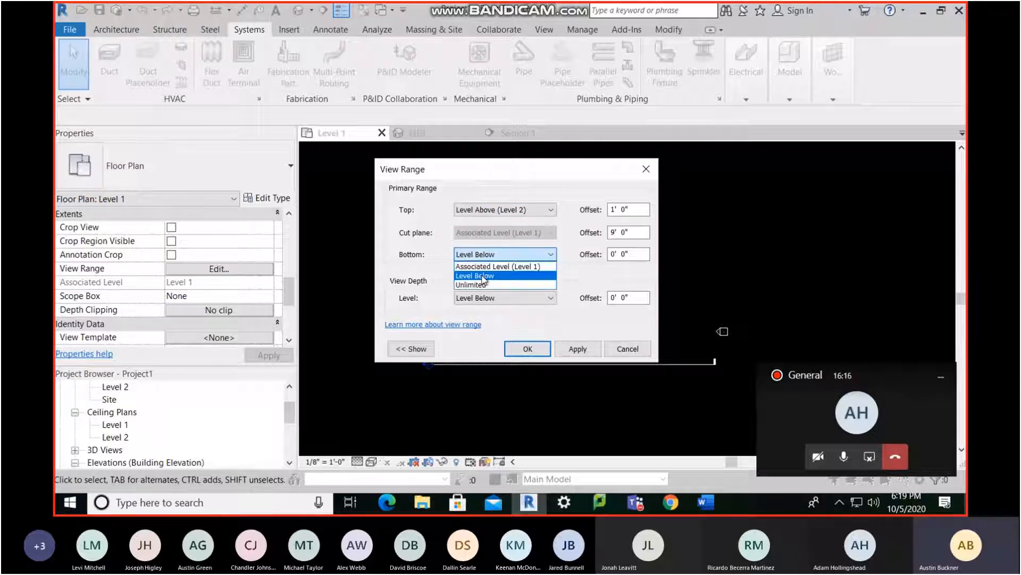
left_click(497, 255)
left_click(473, 301)
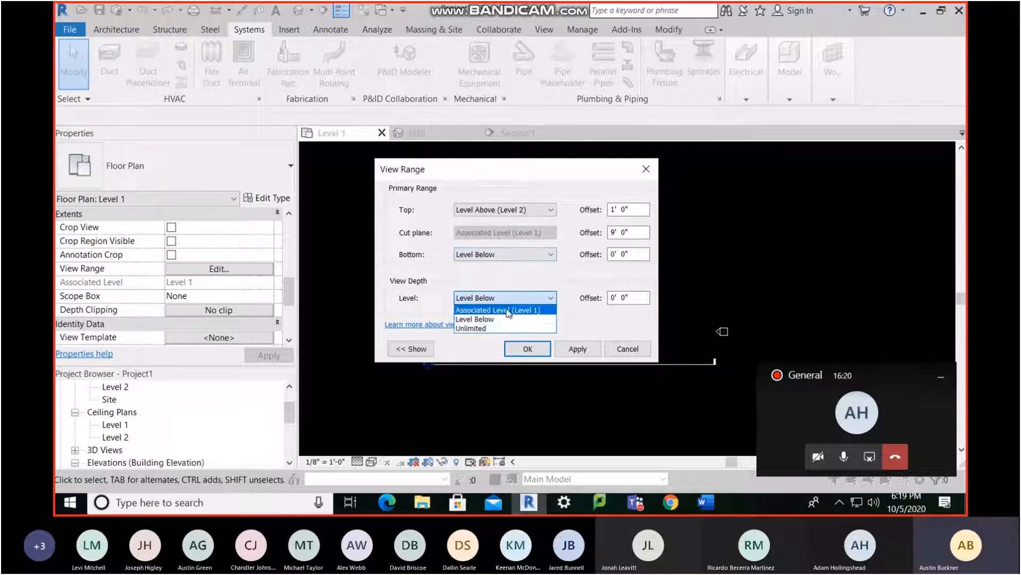
left_click(483, 328)
left_click(524, 349)
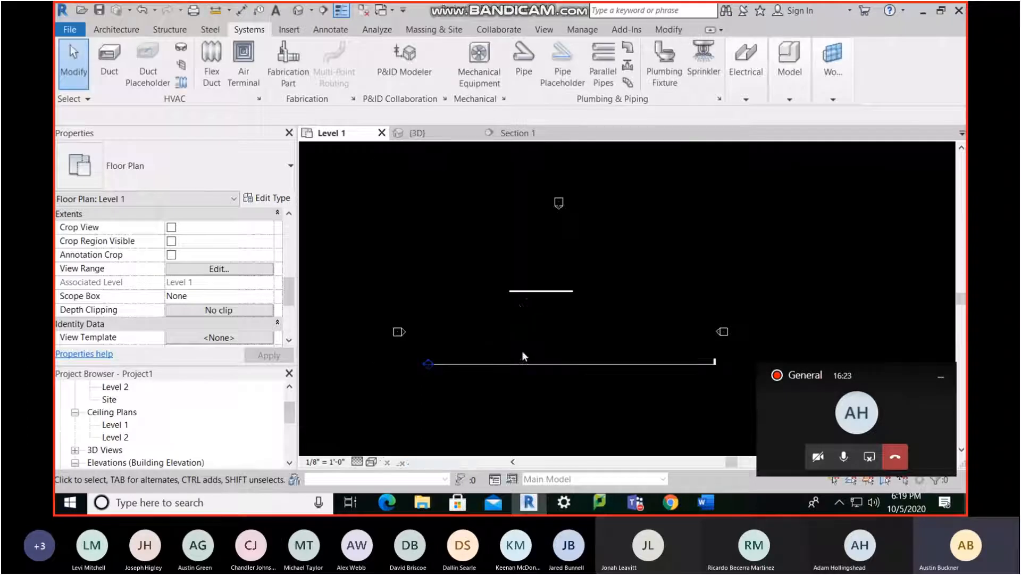
Set the view range's cut plane offset to 4' 0" and its top to Unlimited.
left_click(220, 268)
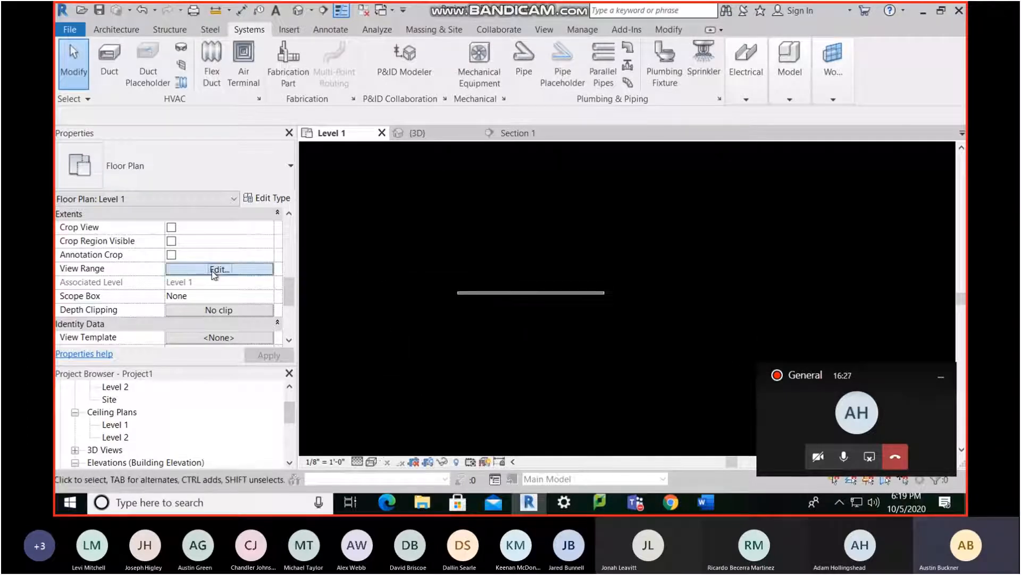
key("Return")
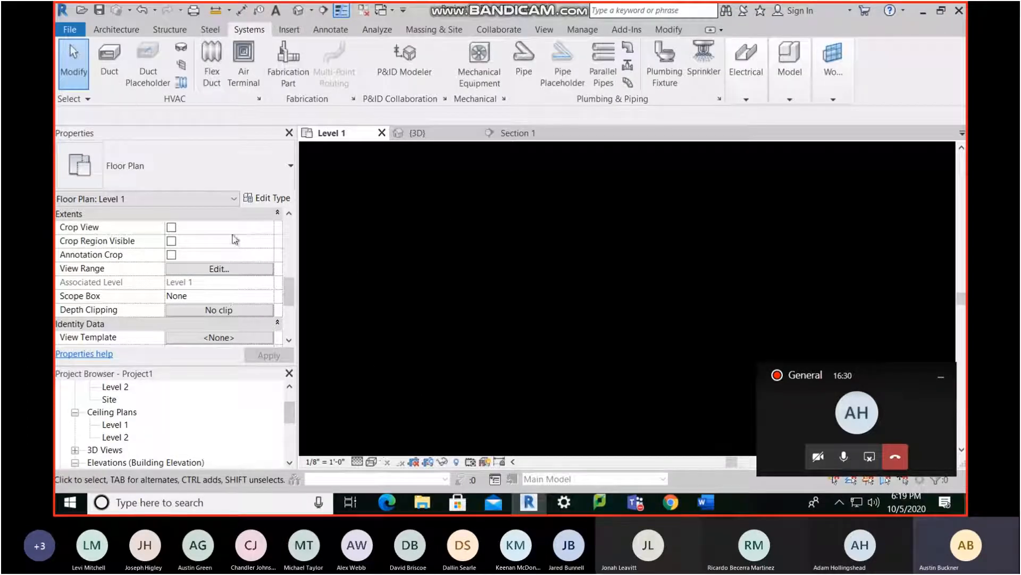
left_click(220, 269)
left_click(526, 209)
left_click(495, 234)
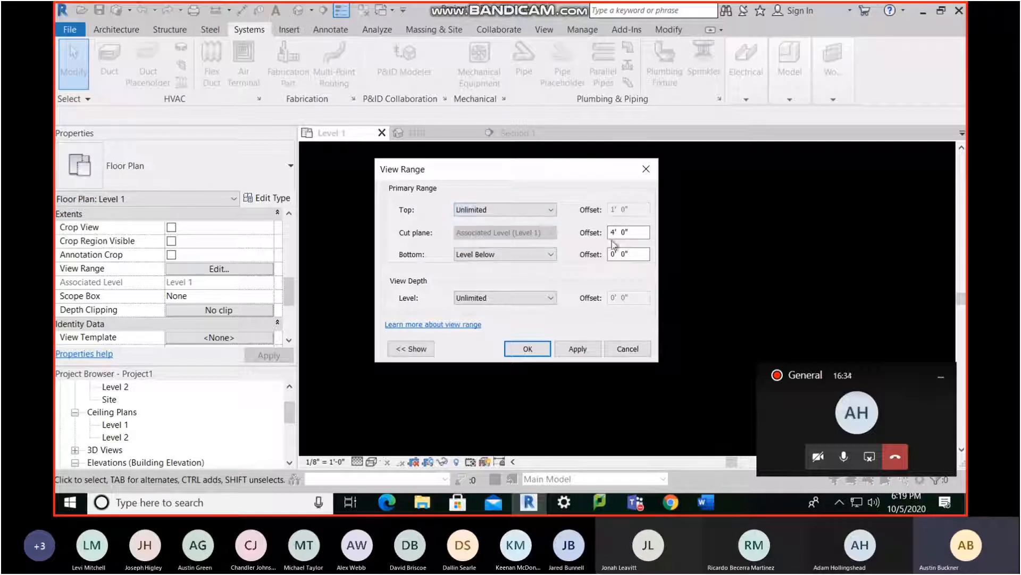
left_click(527, 349)
Change the cut plane offset and try to set the view range's top to Associated Level (Level 1).
left_click(202, 267)
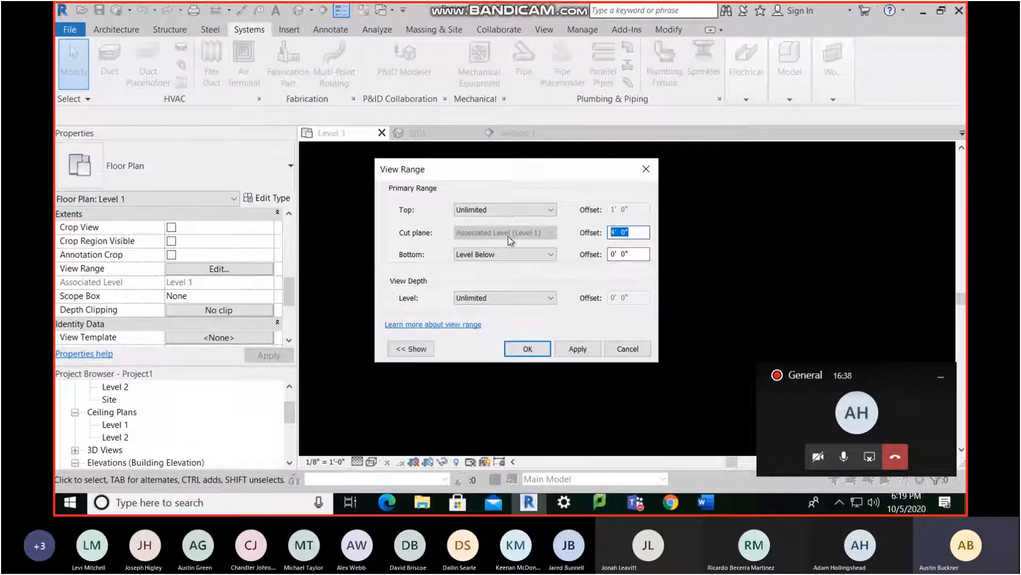
key("Return")
left_click(228, 273)
left_click(504, 210)
left_click(489, 222)
left_click(535, 349)
left_click(620, 181)
Try to apply the view range with the view depth level set to Level Below.
left_click(505, 297)
left_click(513, 316)
left_click(527, 344)
left_click(598, 276)
Set the view range's top to Level Above (Level 2) and both the bottom and view depth to Level Below.
left_click(504, 209)
left_click(495, 229)
left_click(545, 351)
left_click(582, 263)
left_click(540, 255)
left_click(500, 275)
left_click(506, 297)
left_click(500, 318)
left_click(526, 349)
Inspect the pipe in the Level 1 plan by selecting it, and clear the selection.
scroll(209, 293, "down", 2)
scroll(209, 293, "up", 7)
scroll(215, 283, "down", 5)
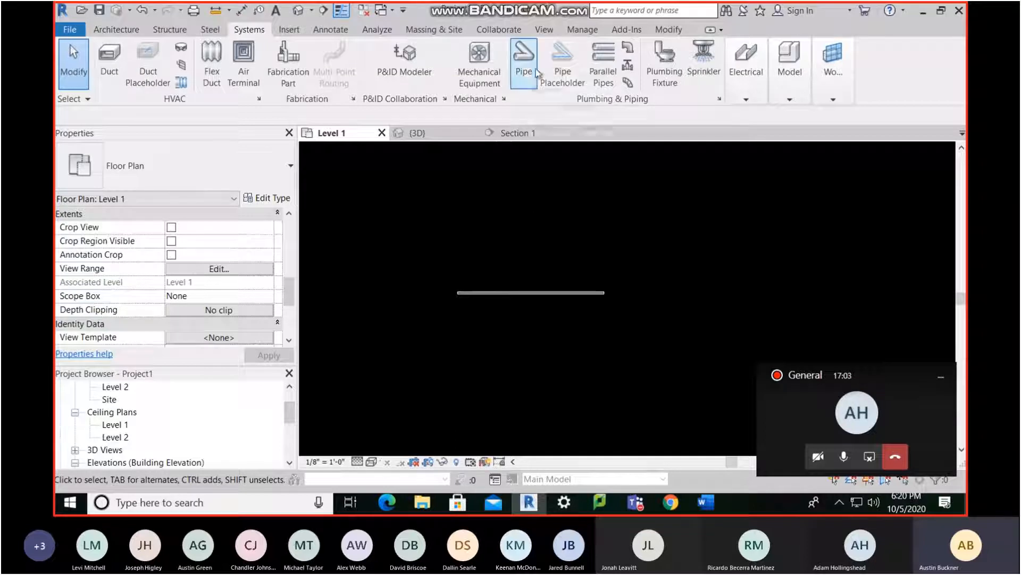
left_click(503, 292)
key("Escape")
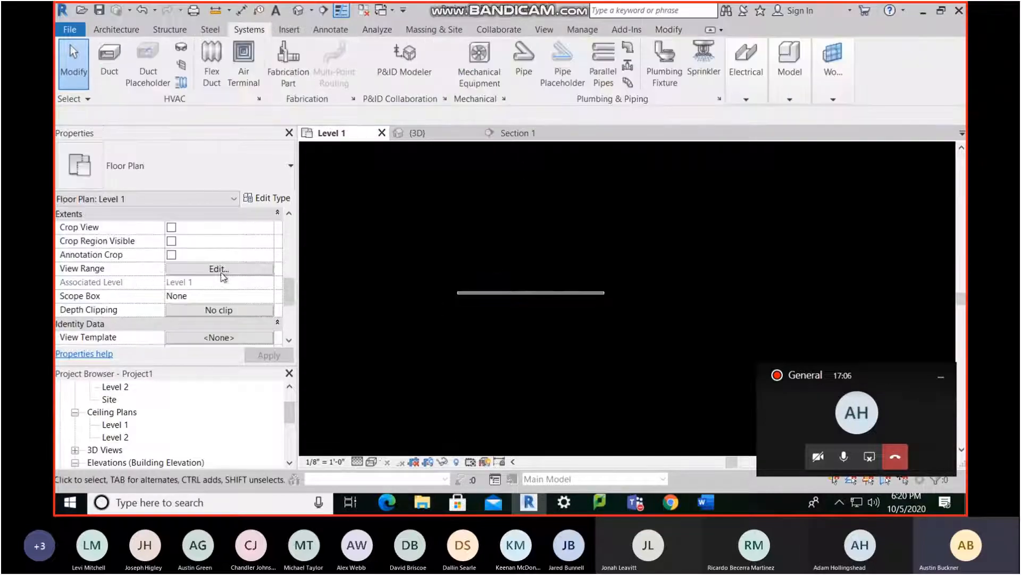
Set the Level 1 view range's top to Associated Level (Level 1) with a 7' 6" offset and try to apply it.
left_click(186, 270)
left_click(508, 209)
left_click(497, 226)
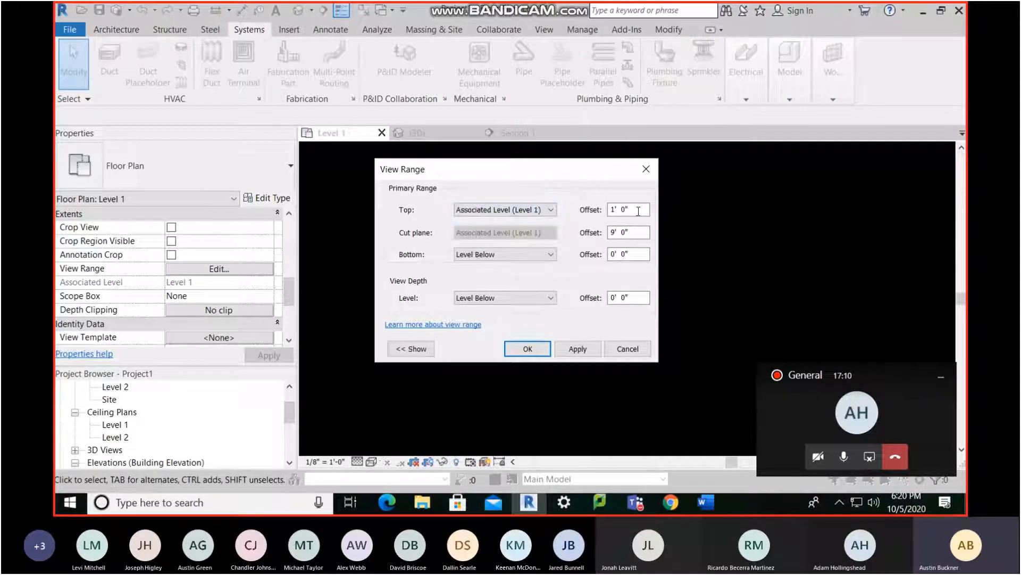
type("7' 6")
key("Return")
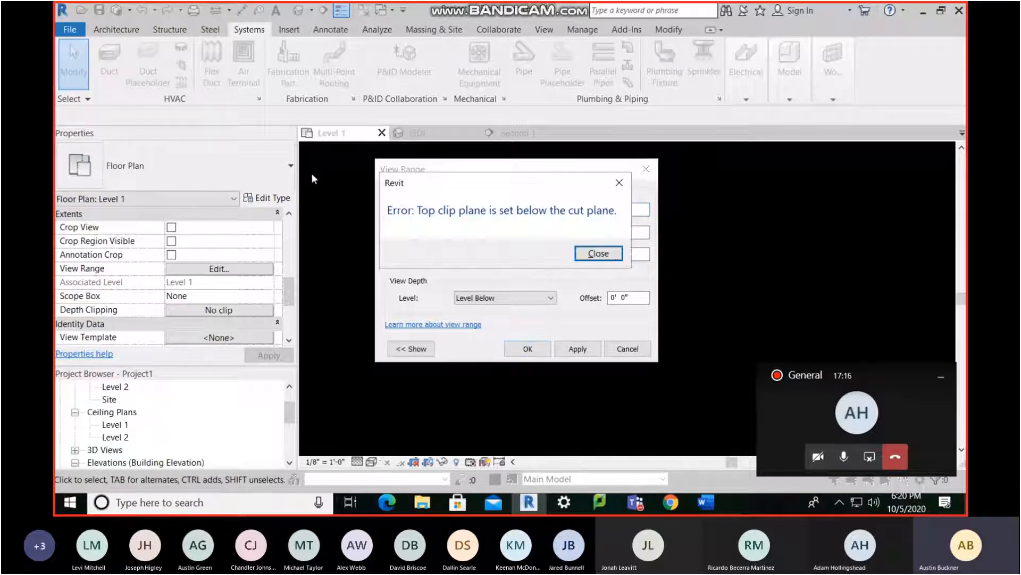
Set the cut plane offset to 4' 0" and the view depth level to Associated Level (Level 1), and try to apply the view range.
left_click(619, 189)
left_click(632, 232)
left_click(508, 254)
left_click(493, 275)
left_click(505, 298)
left_click(505, 309)
left_click(535, 346)
left_click(586, 261)
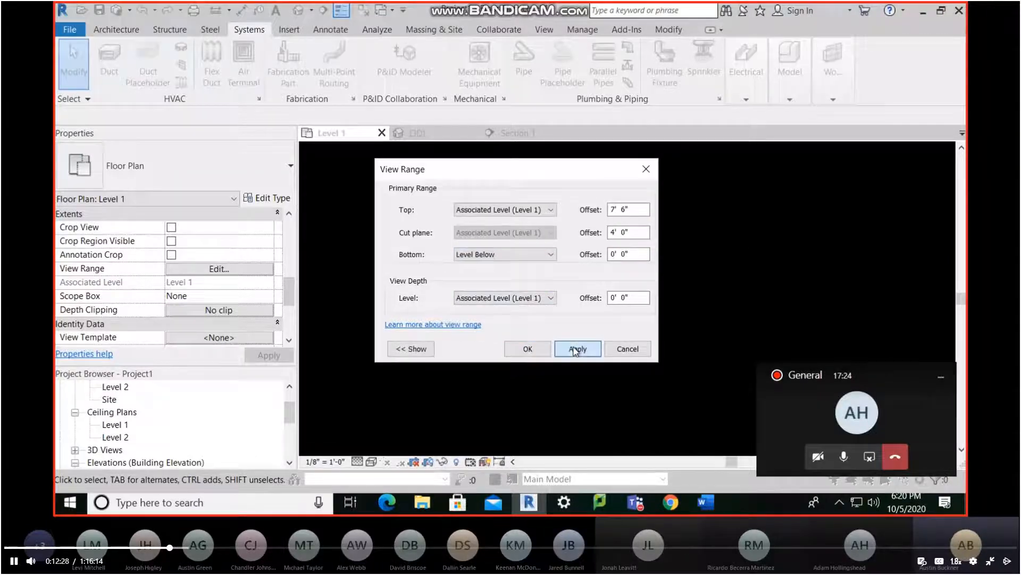
Try to apply the view range with the view depth offset set to 4' 0".
left_click(578, 349)
left_click(596, 262)
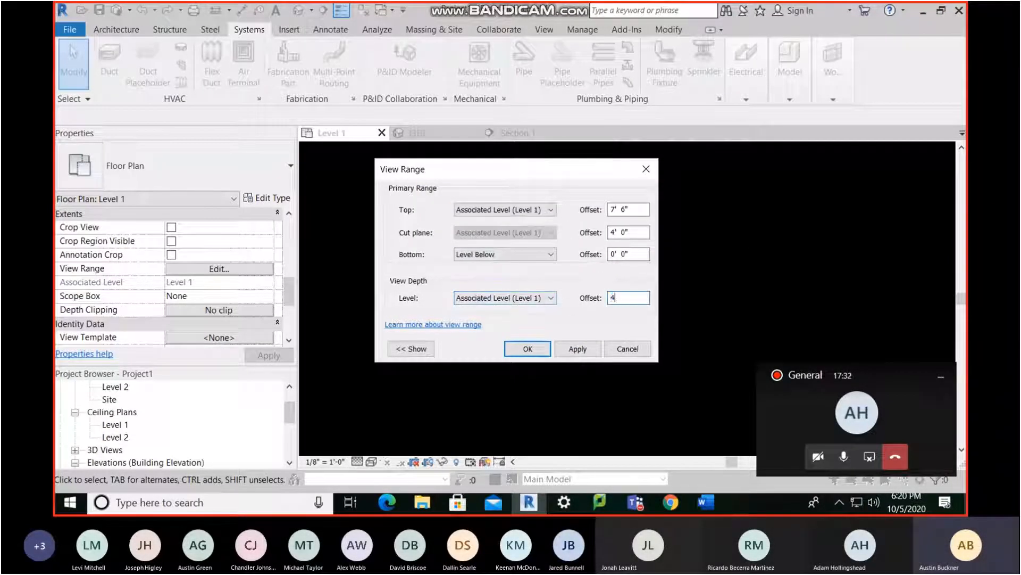
key("Return")
left_click(595, 261)
Set the view range's bottom to Associated Level (Level 1) and its view depth offset to 0' 0", and apply the view range.
left_click(506, 255)
left_click(501, 264)
left_click(525, 348)
left_click(596, 260)
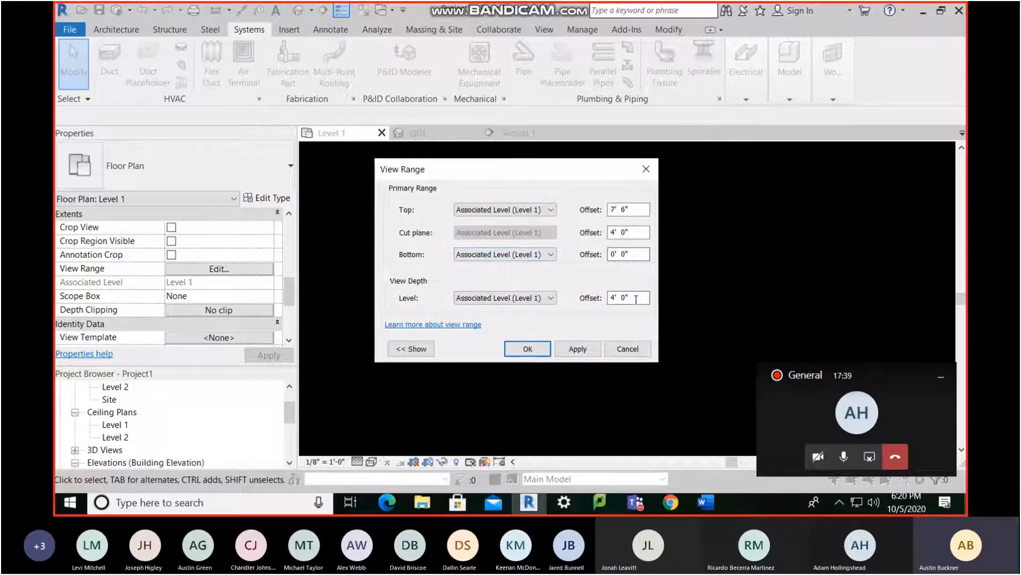
left_click(528, 348)
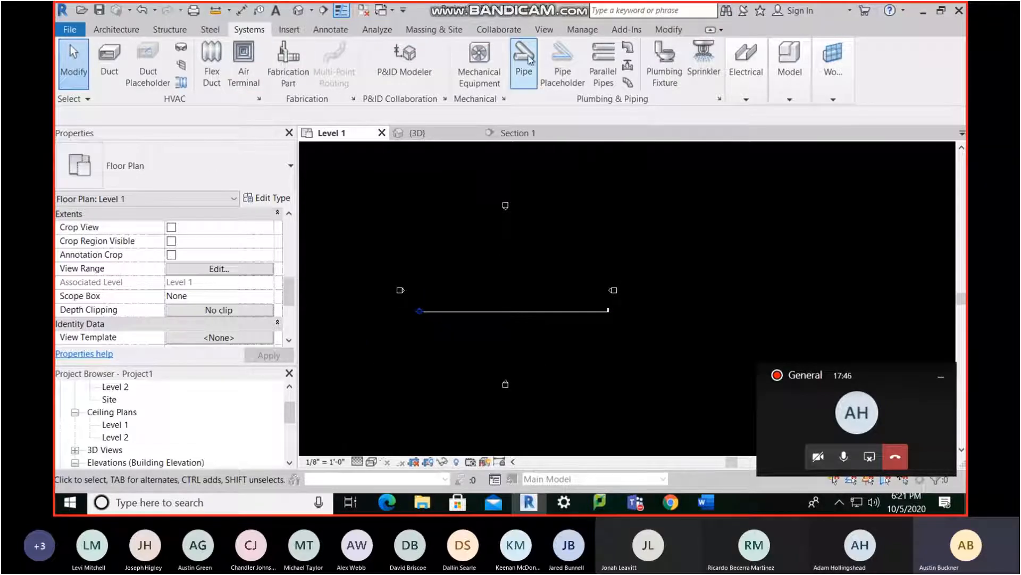
Draw a horizontal 6" diameter pipe about 70' 6" long at a 9' 0" offset, above the section line in the Level 1 plan.
left_click(522, 71)
left_click(460, 261)
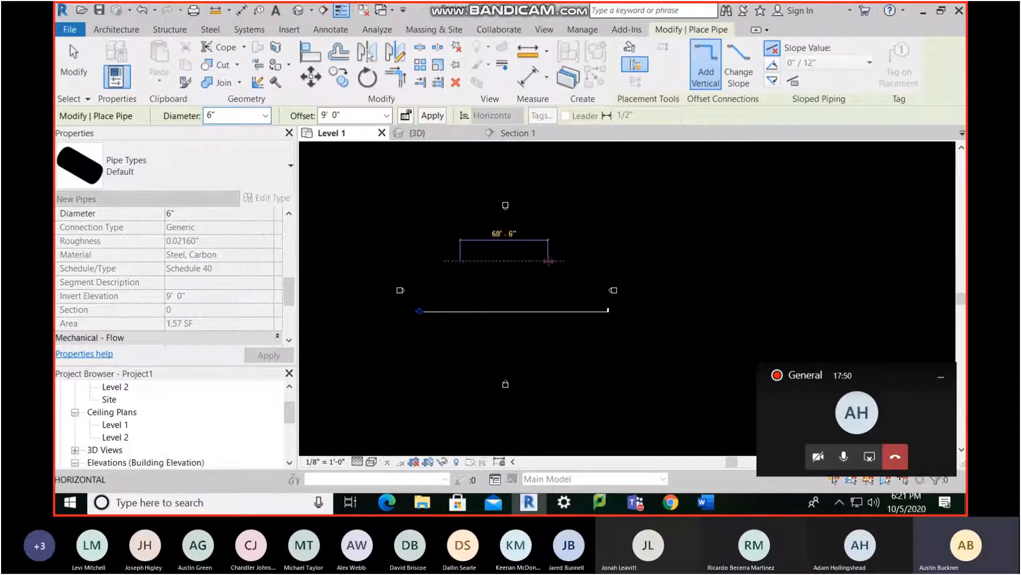
left_click(550, 261)
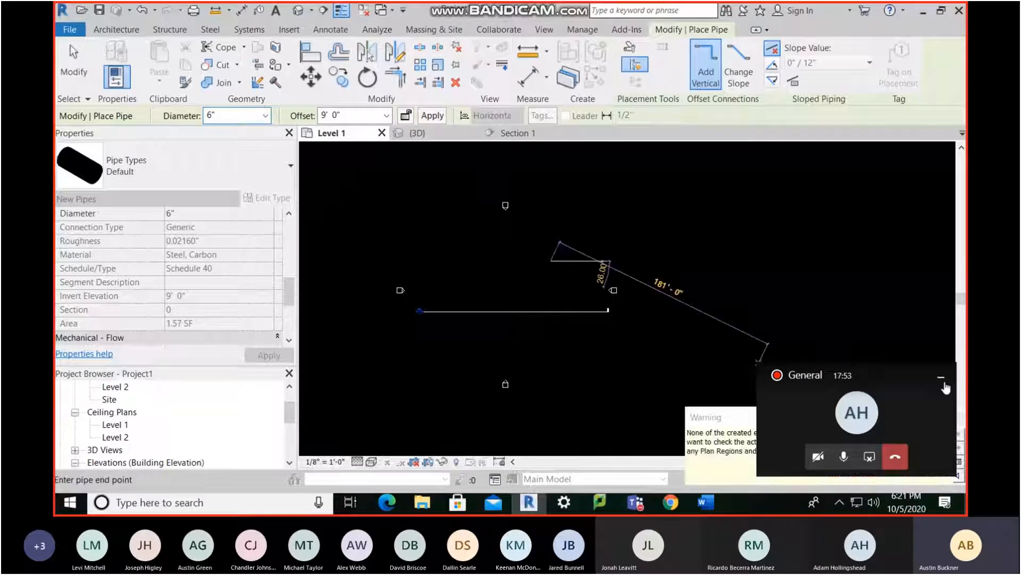
key("Escape")
key("Escape")
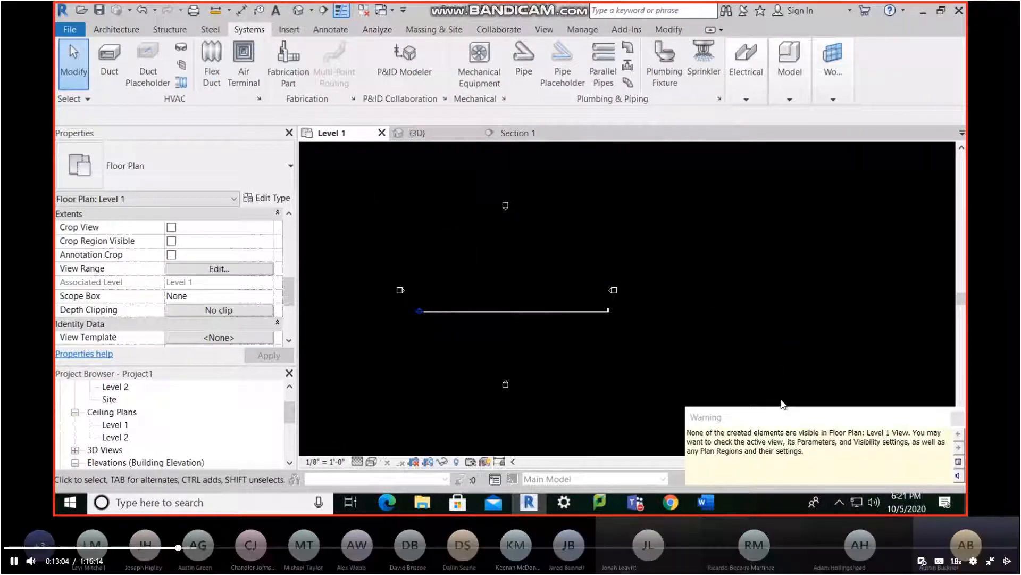
Check the Pipes category in the Level 1 plan's visibility/graphic overrides.
key("v")
key("v")
scroll(381, 181, "down", 6)
scroll(381, 181, "down", 7)
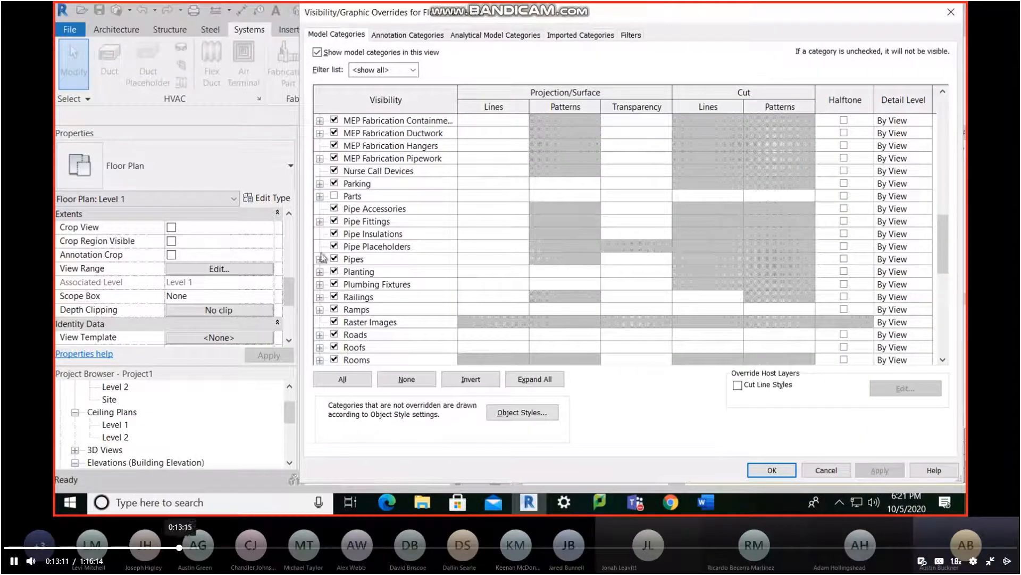
left_click(188, 547)
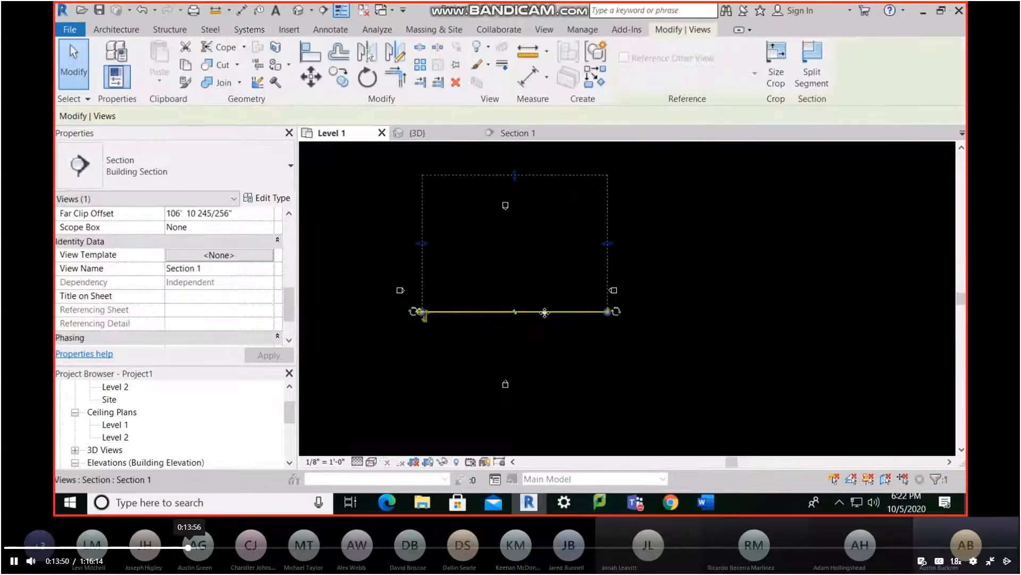
left_click(199, 547)
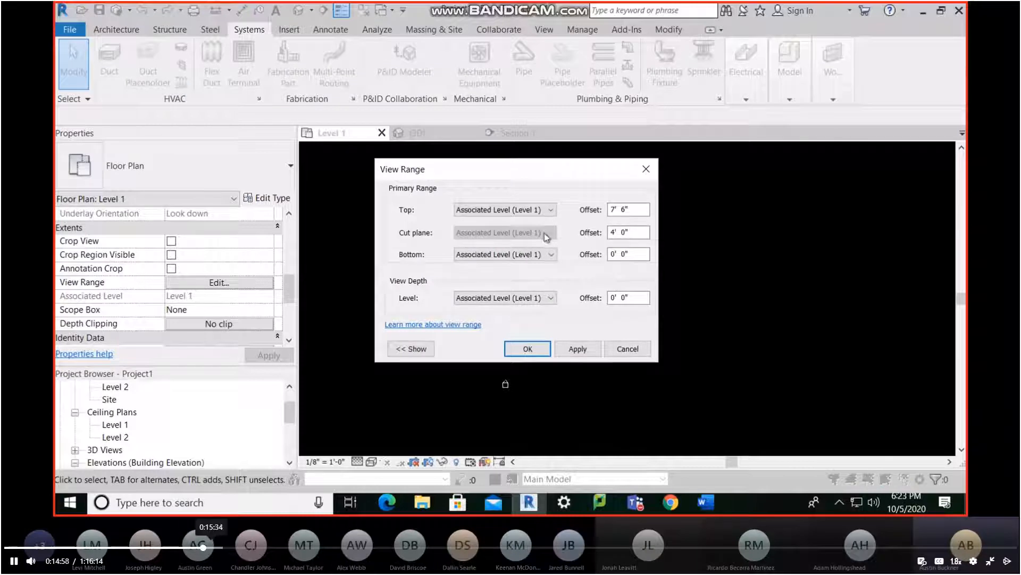
left_click(212, 547)
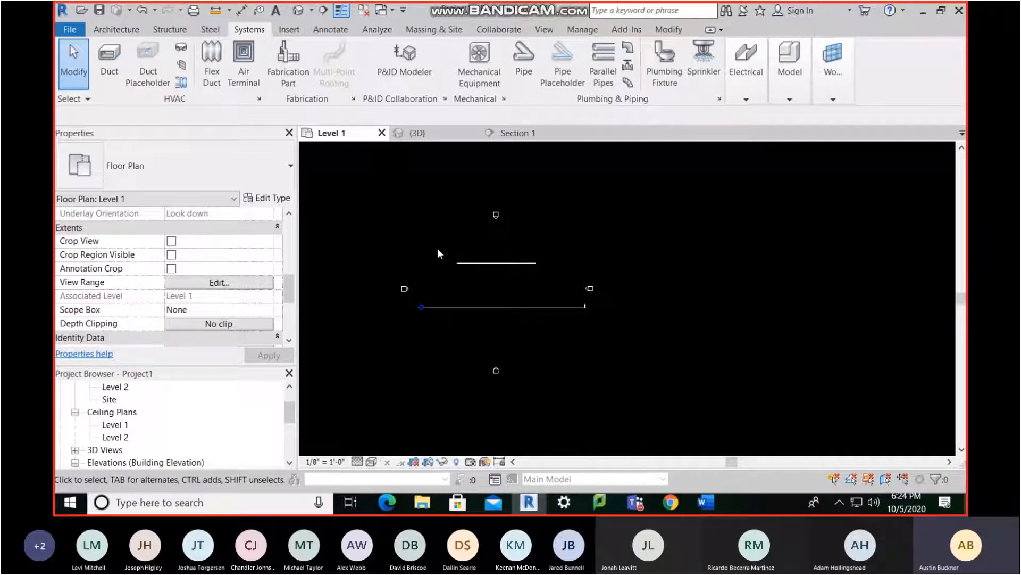
Review the Level 1 view range settings alongside the sample view range diagram, and open the help link about view range.
scroll(160, 211, "up", 5)
scroll(106, 213, "down", 2)
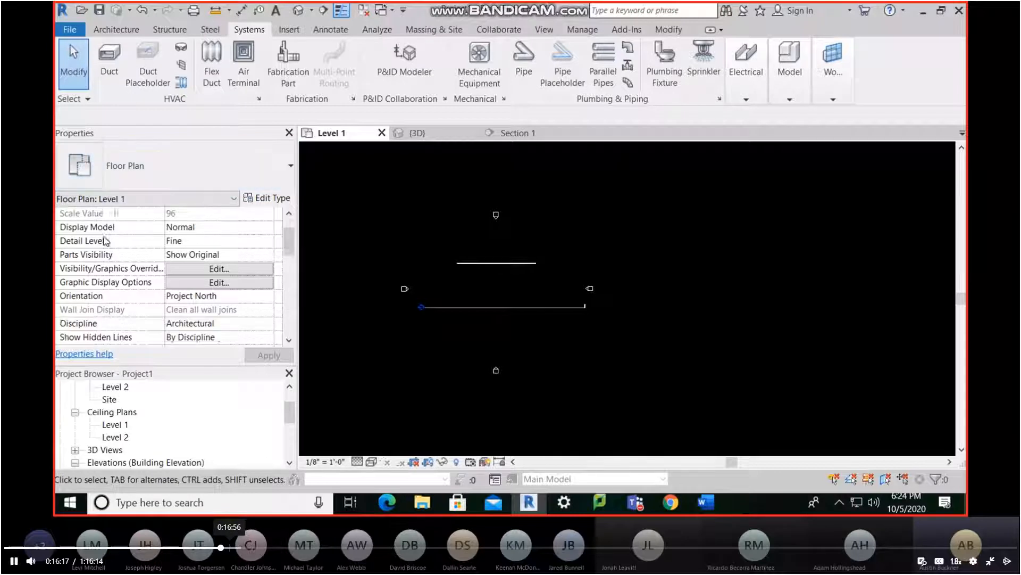
scroll(106, 241, "down", 5)
left_click(220, 323)
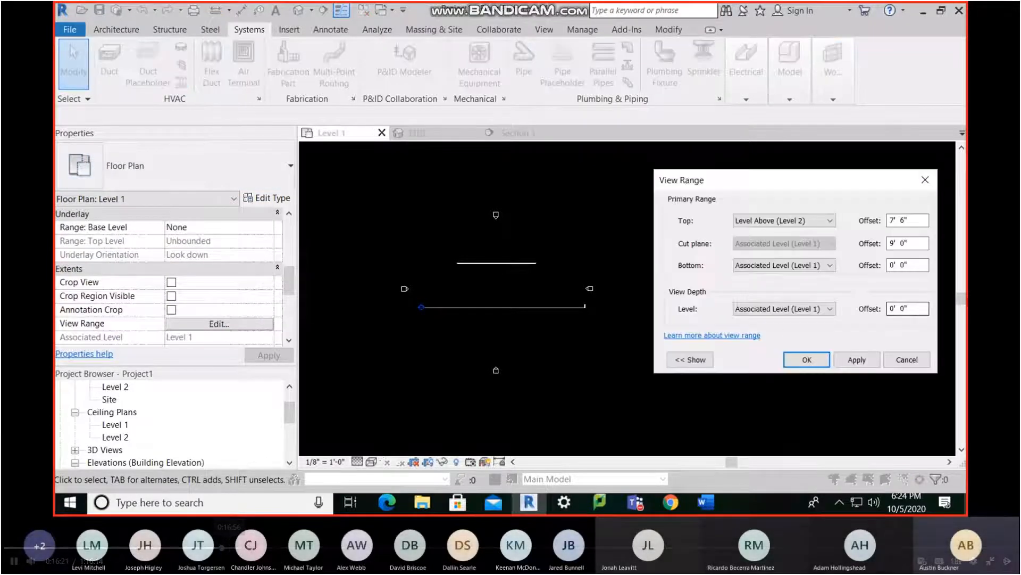
left_click_drag(867, 182, 751, 173)
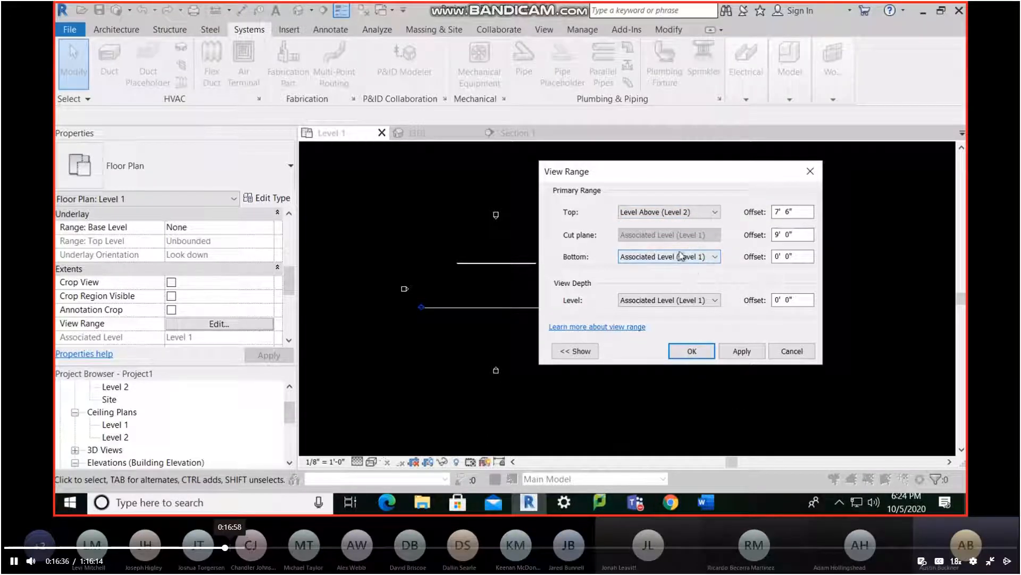
left_click(575, 350)
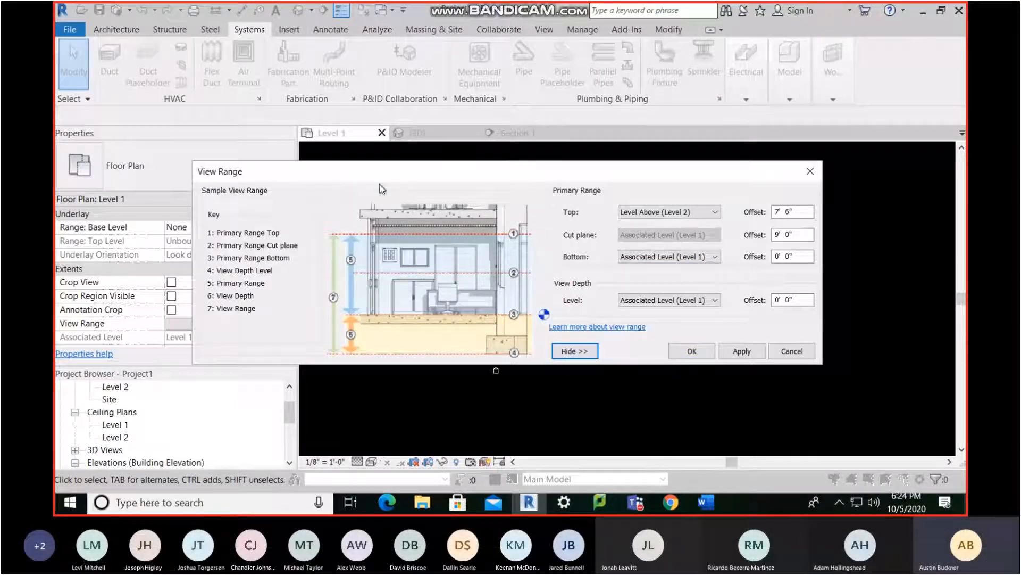
left_click_drag(465, 172, 489, 161)
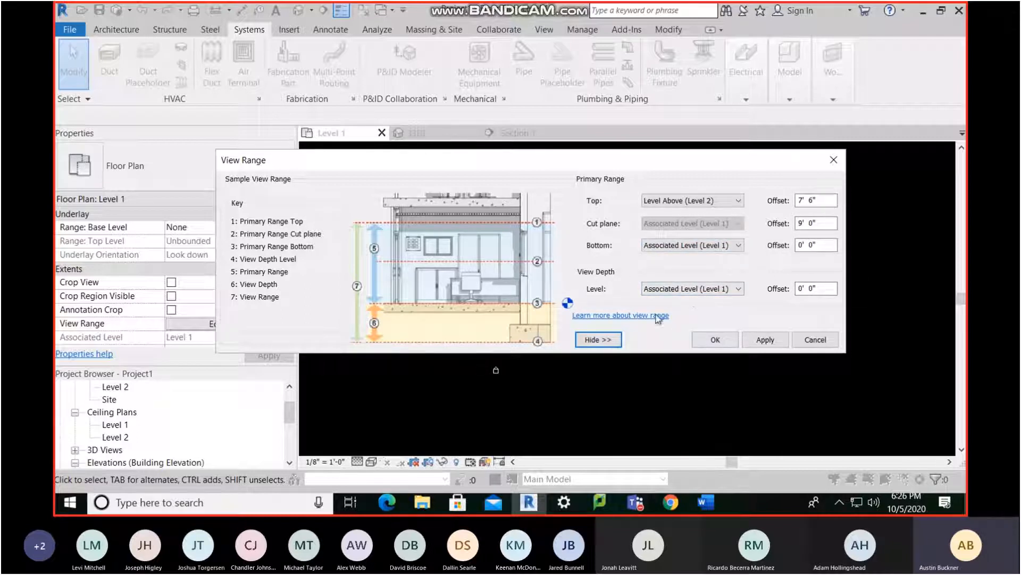
left_click(610, 315)
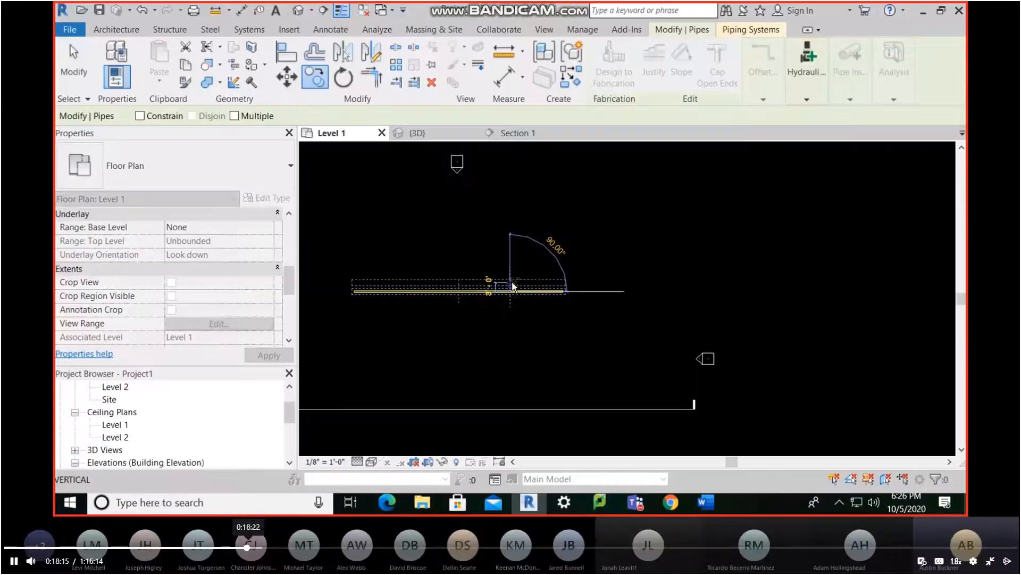
Place a parallel copy of the pipe 3' 0" away from the original in the Level 1 plan.
left_click(519, 274)
left_click(529, 320)
middle_click_drag(532, 318, 607, 327)
scroll(607, 327, "up", 2)
left_click(244, 546)
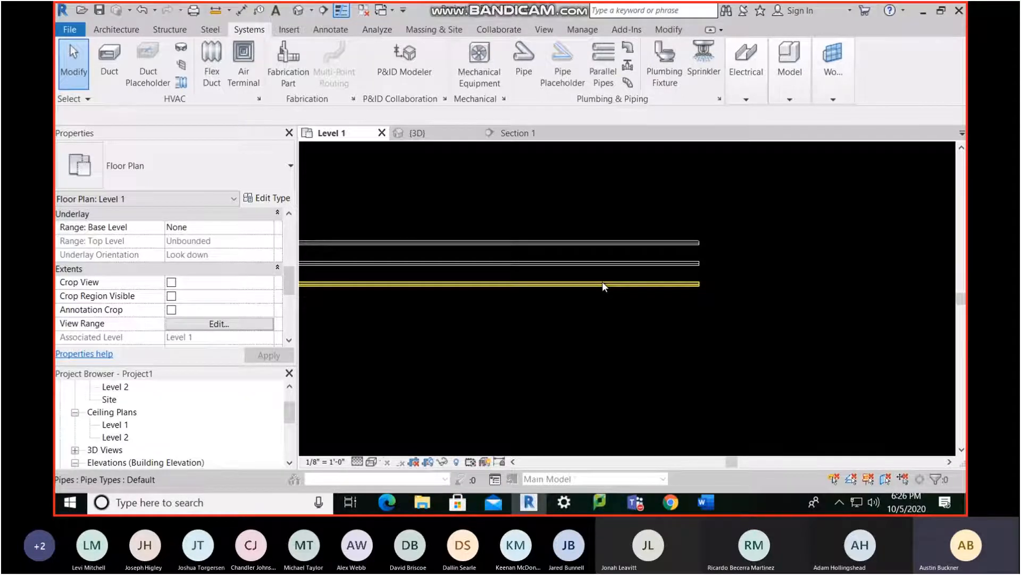
left_click(253, 547)
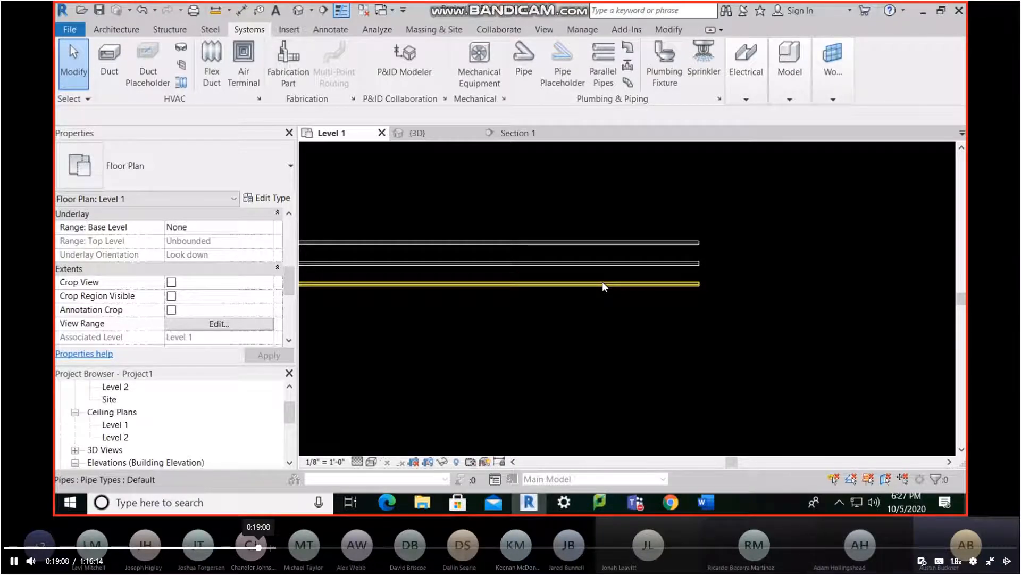
left_click(260, 547)
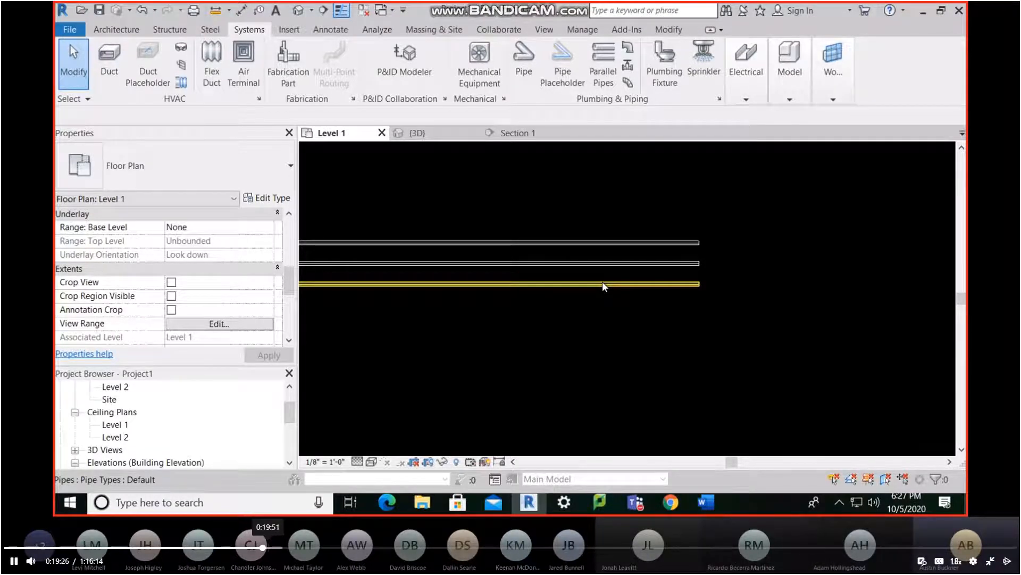
left_click(268, 547)
left_click(276, 547)
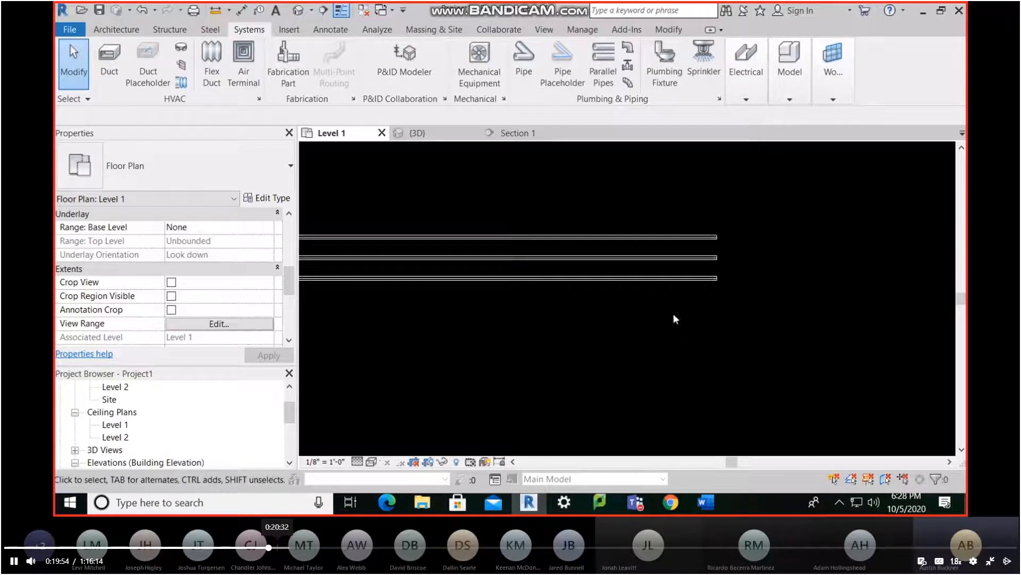
left_click(281, 547)
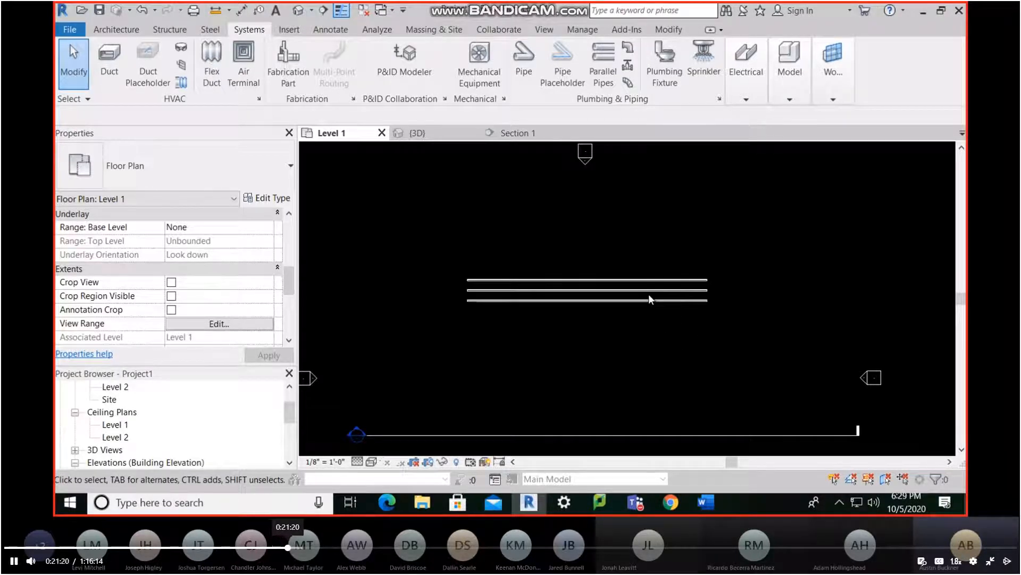
left_click(295, 547)
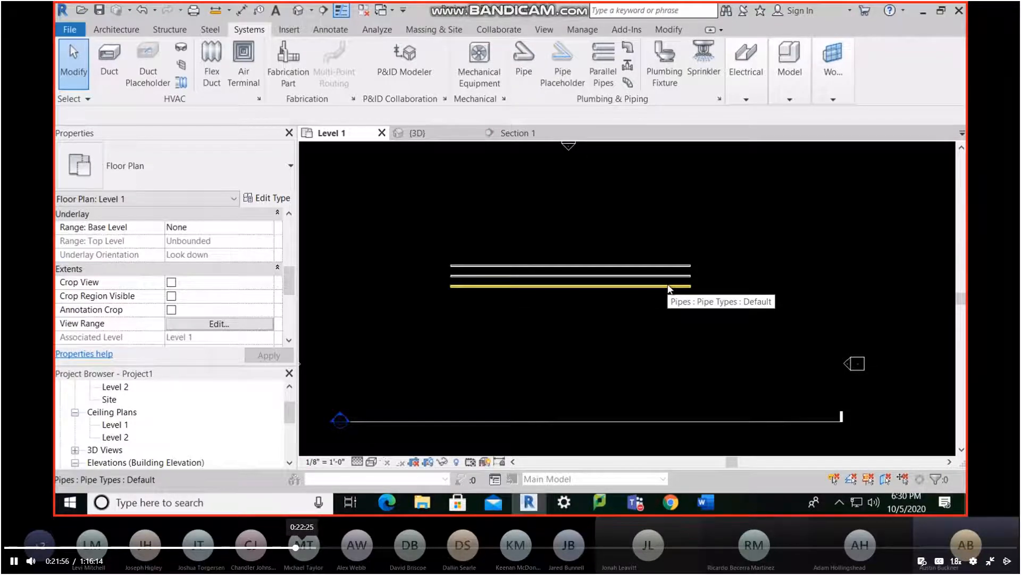
left_click(301, 547)
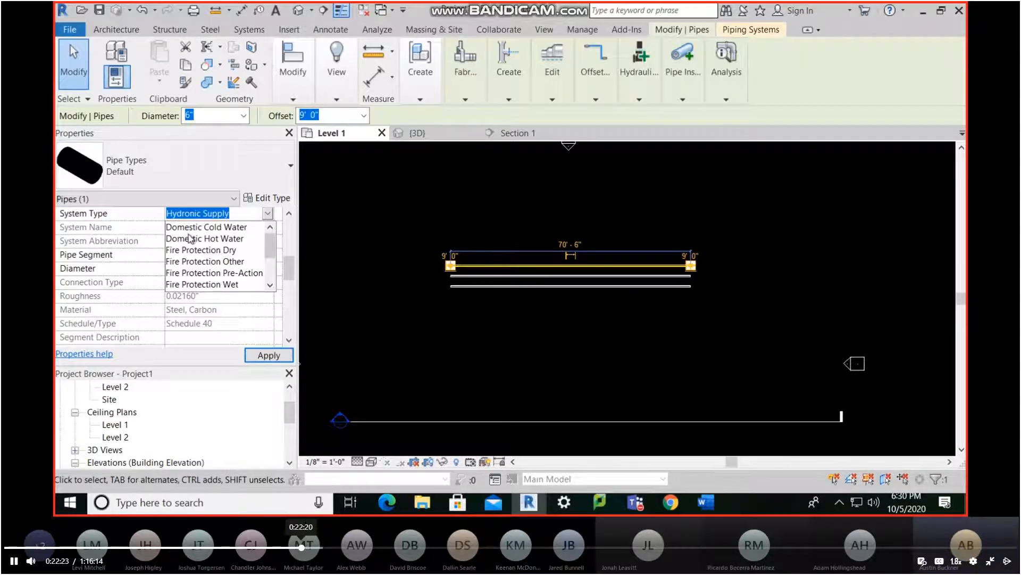
left_click(299, 546)
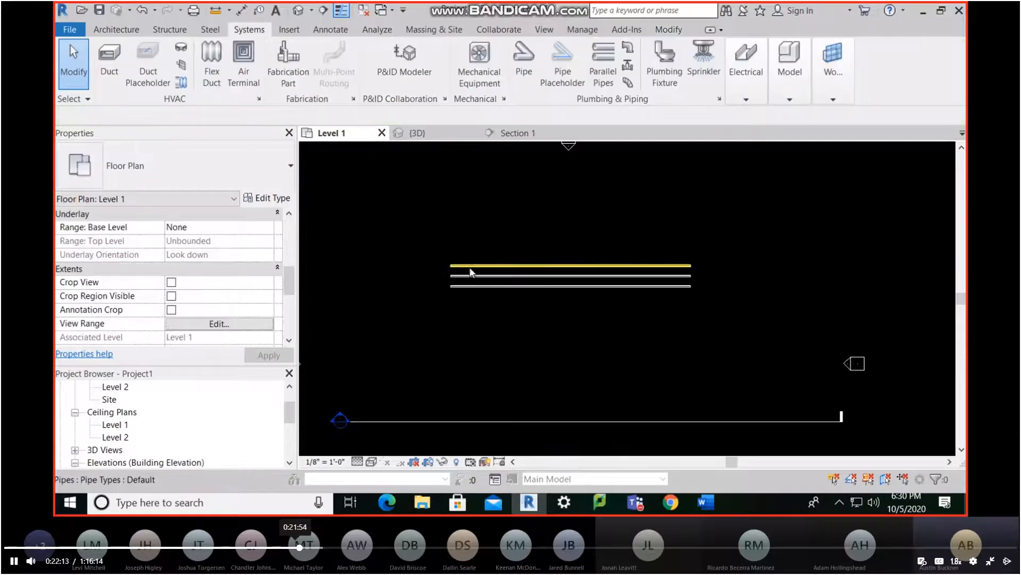
left_click(295, 546)
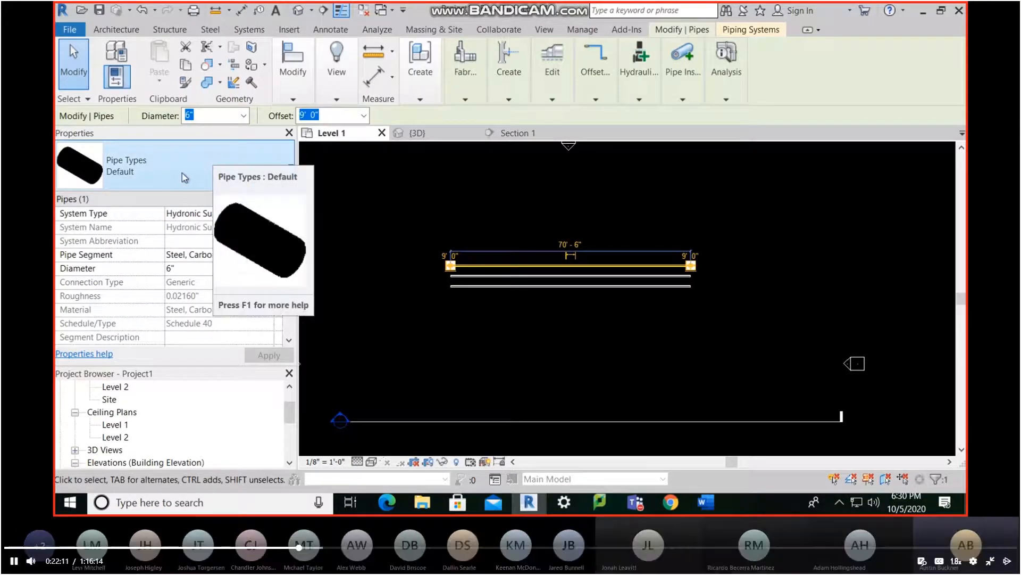
left_click(294, 547)
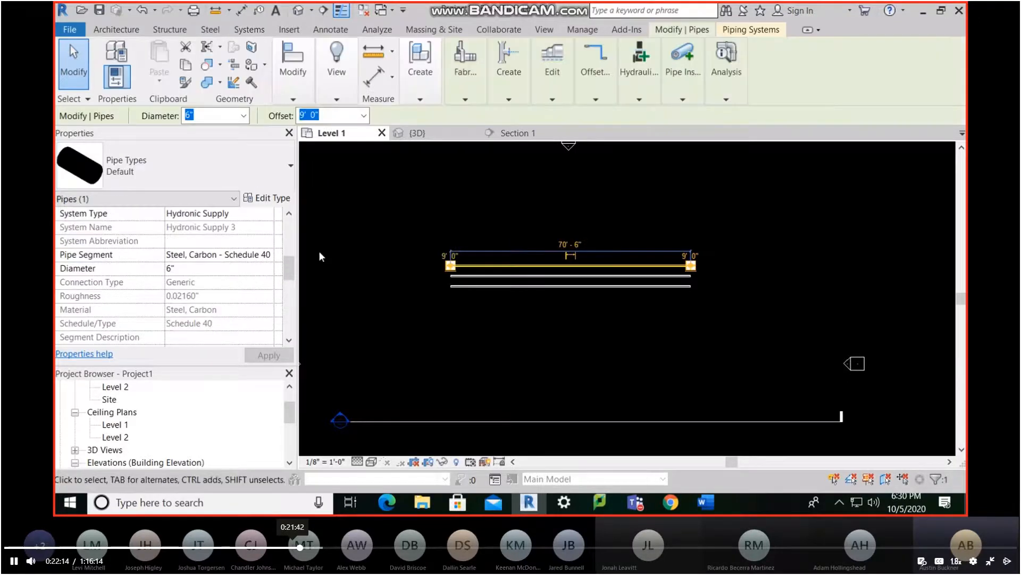